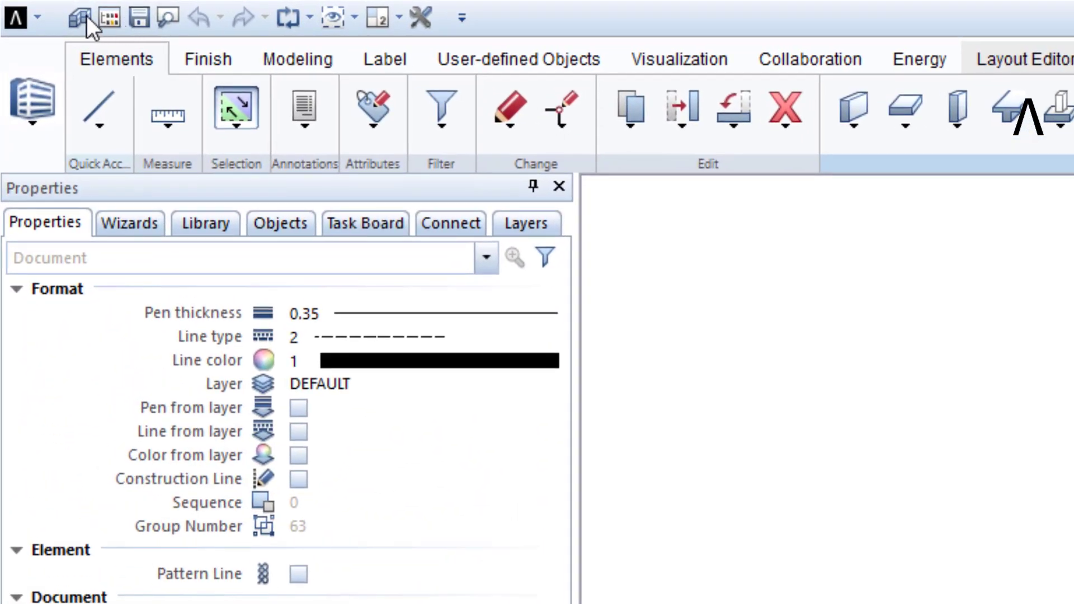
Step: Create a new local project 'practice buildingstructure' with no project template
{"action": "left_click", "coordinate": [34, 8]}
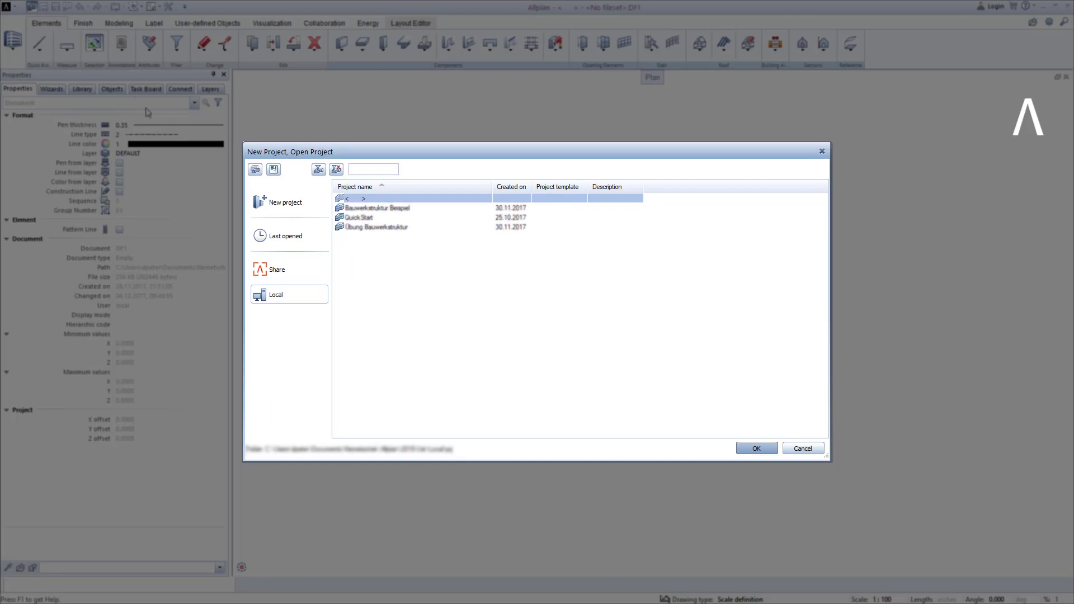
{"action": "left_click", "coordinate": [298, 299]}
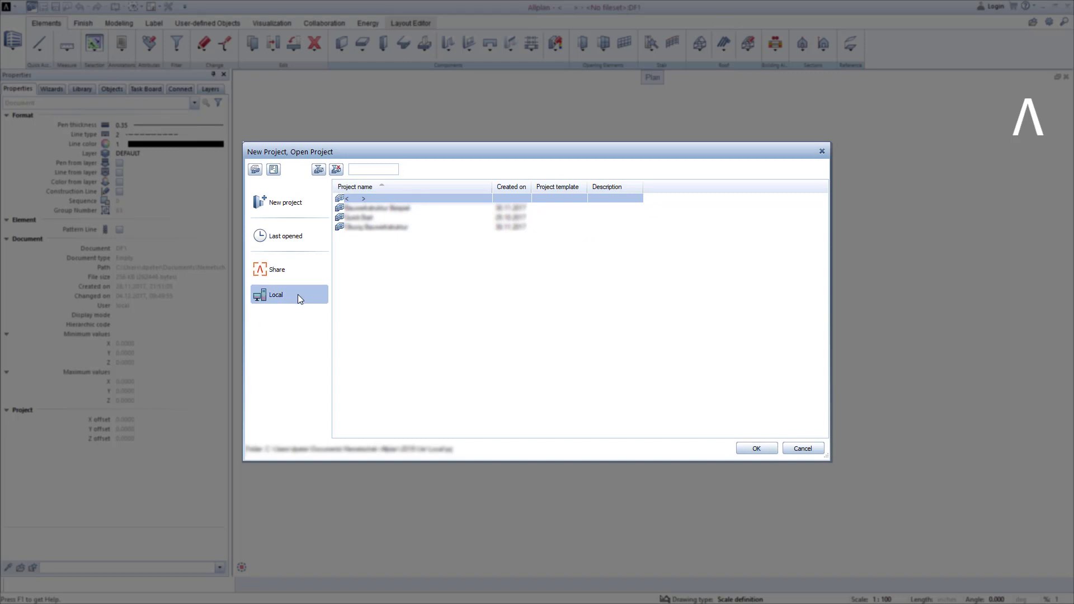
{"action": "left_click", "coordinate": [293, 208]}
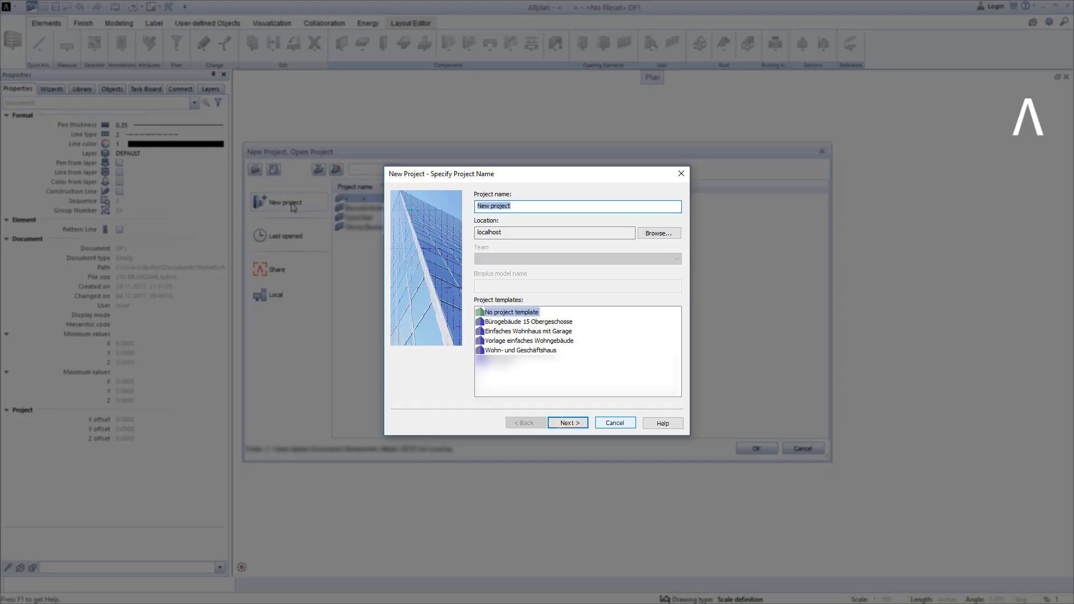
{"action": "type", "text": "practice buildingstructure"}
{"action": "left_click", "coordinate": [566, 423]}
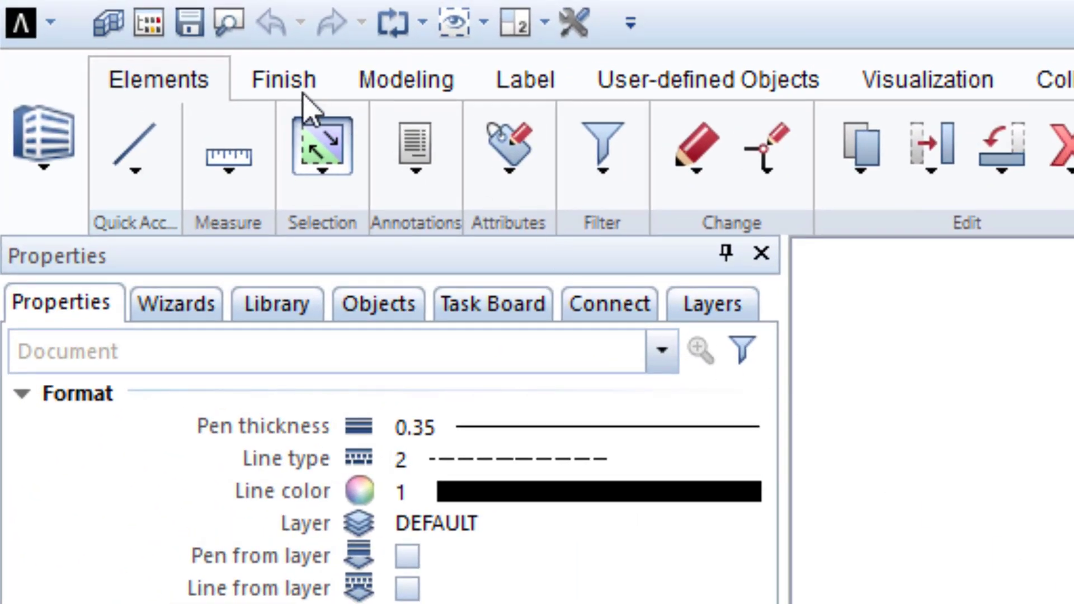
Step: Open the project-specific drawing files and confirm creating a custom building structure
{"action": "left_click", "coordinate": [147, 24]}
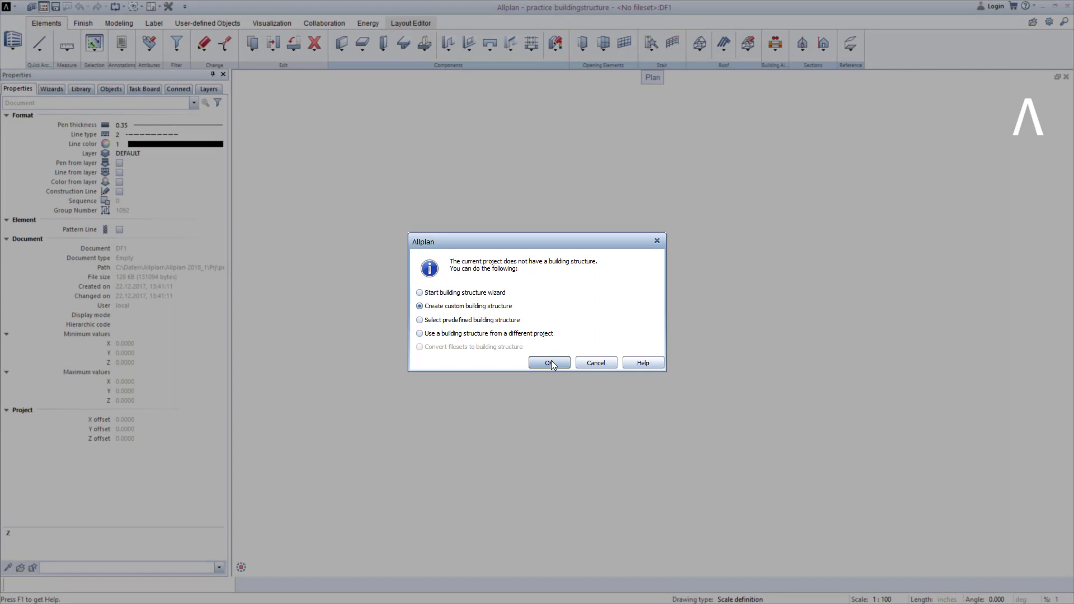
{"action": "left_click", "coordinate": [552, 363]}
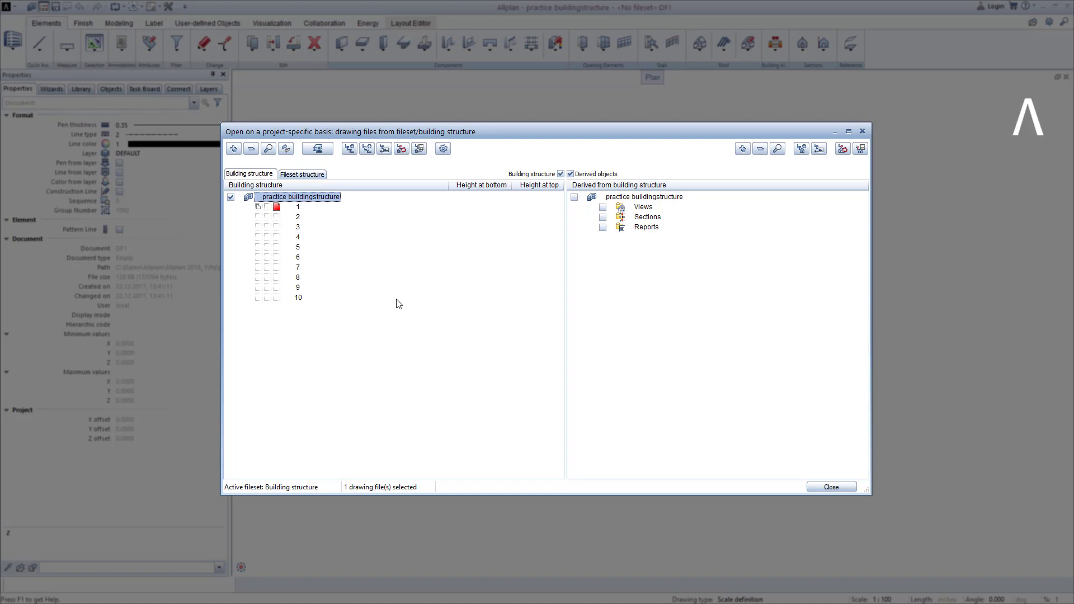
Step: Insert a Site level under the project root and rename it 'Site Anytown'
{"action": "right_click", "coordinate": [325, 200]}
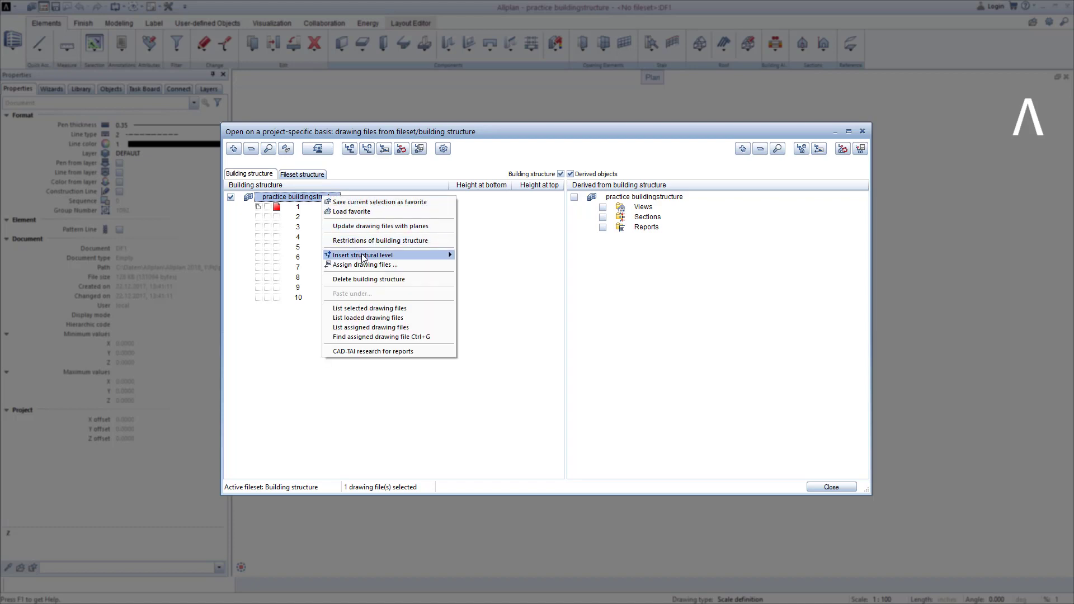
{"action": "mouse_move", "coordinate": [369, 254]}
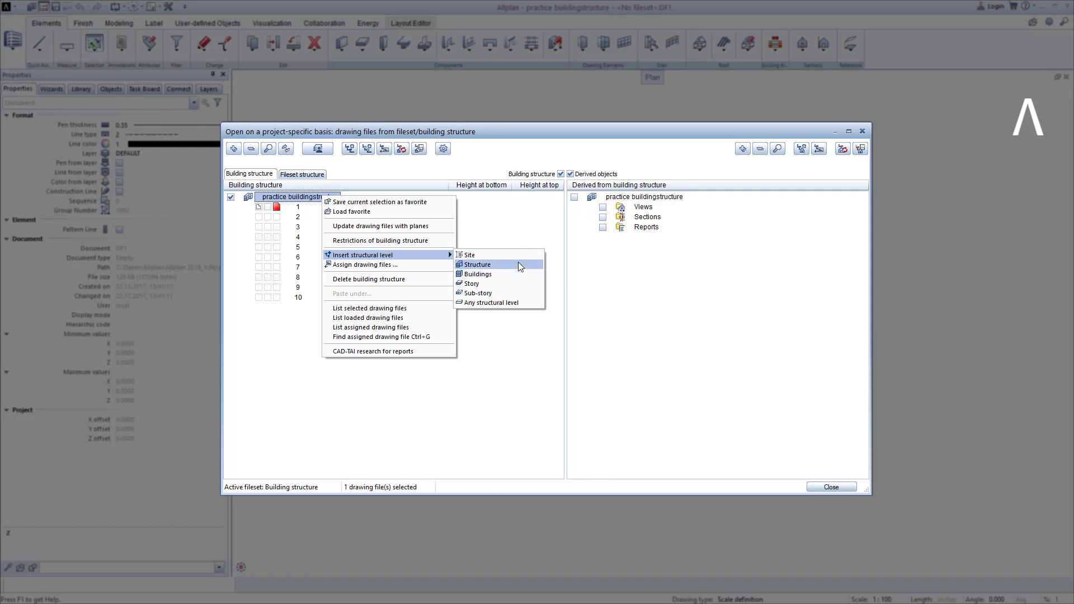
{"action": "left_click", "coordinate": [519, 255]}
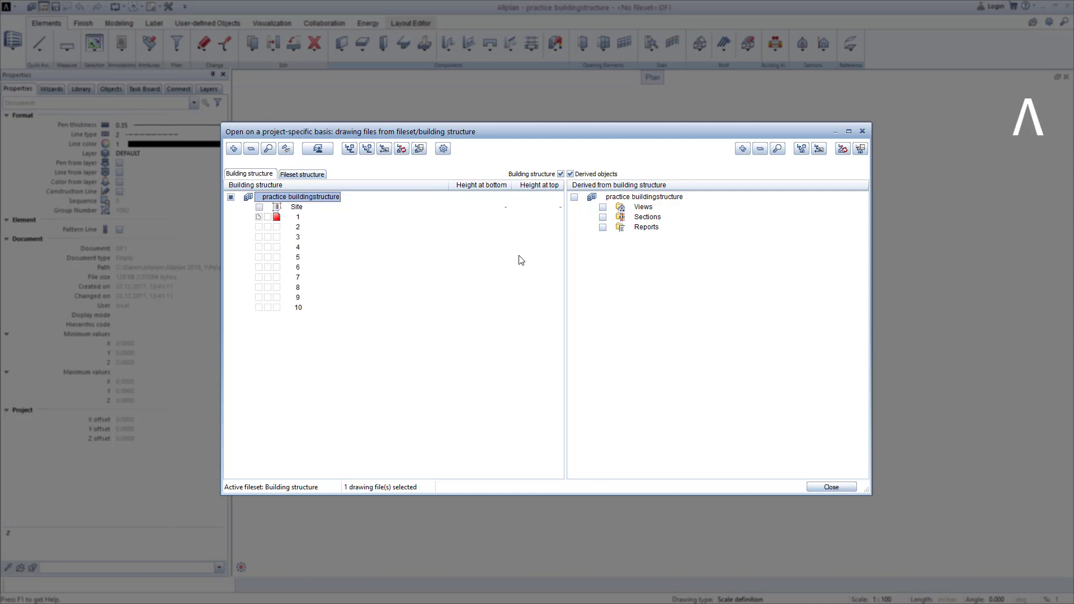
{"action": "left_click", "coordinate": [304, 208]}
{"action": "left_click", "coordinate": [299, 210]}
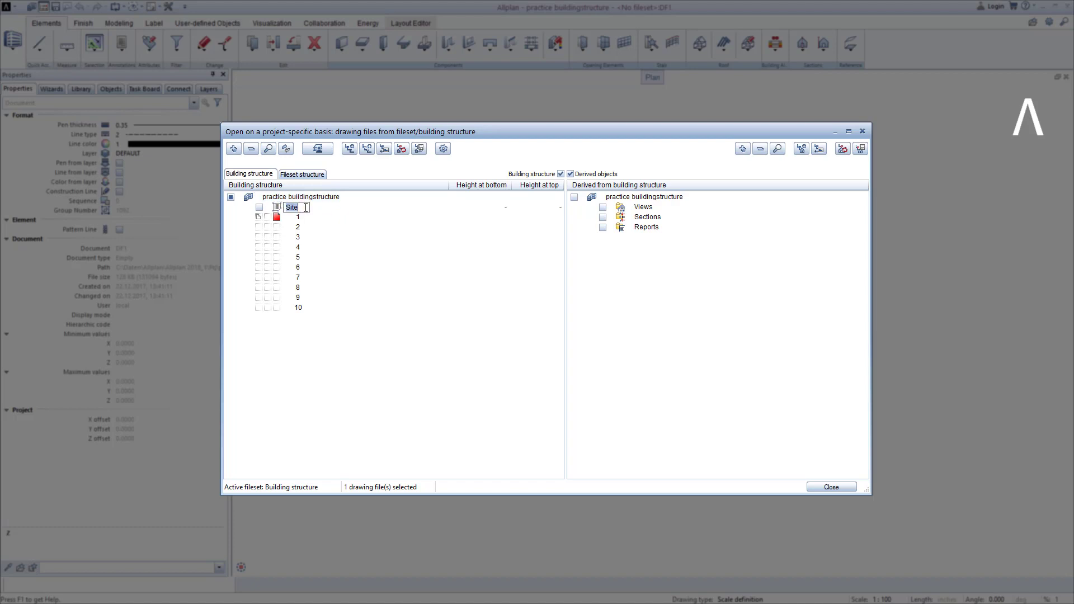
{"action": "type", "text": "Anytow"}
{"action": "type", "text": "nt"}
{"action": "type", "text": "own"}
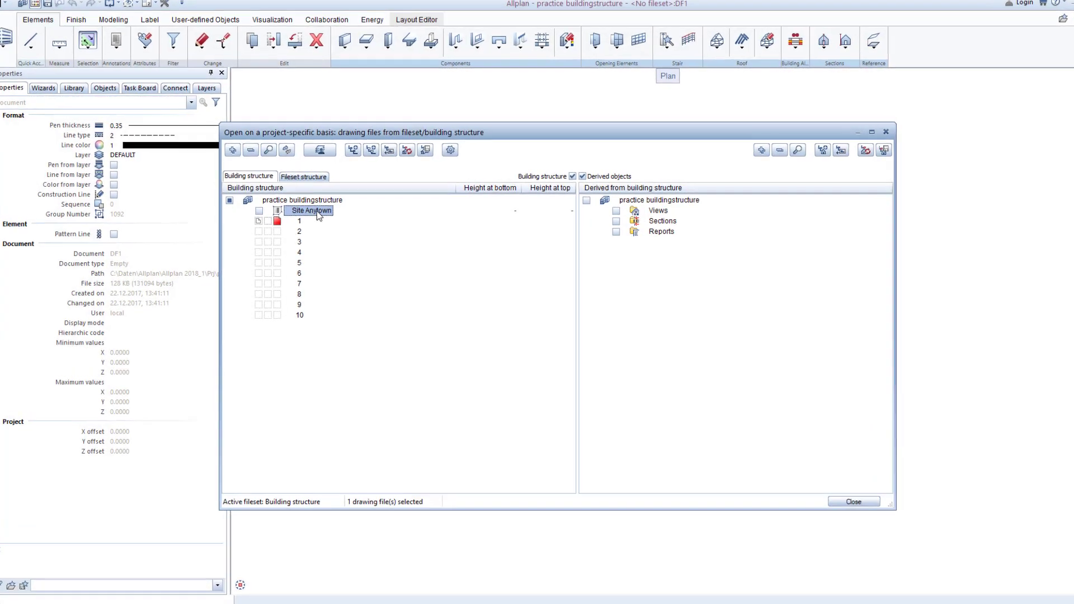
Step: Insert a Buildings level under Site Anytown with three story levels beneath it
{"action": "right_click", "coordinate": [316, 208]}
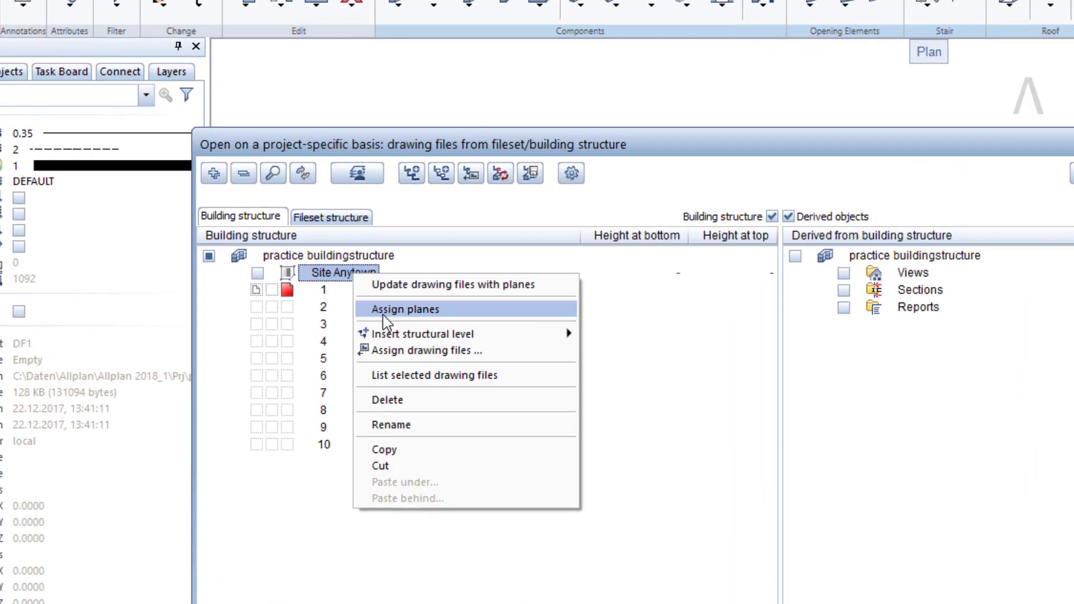
{"action": "mouse_move", "coordinate": [422, 334]}
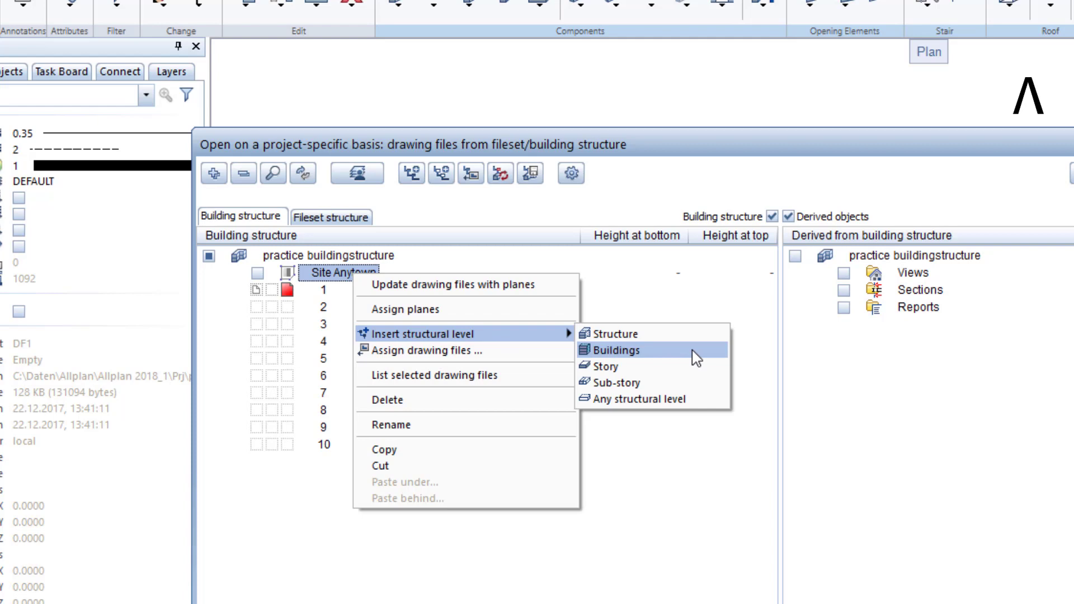
{"action": "left_click", "coordinate": [617, 349]}
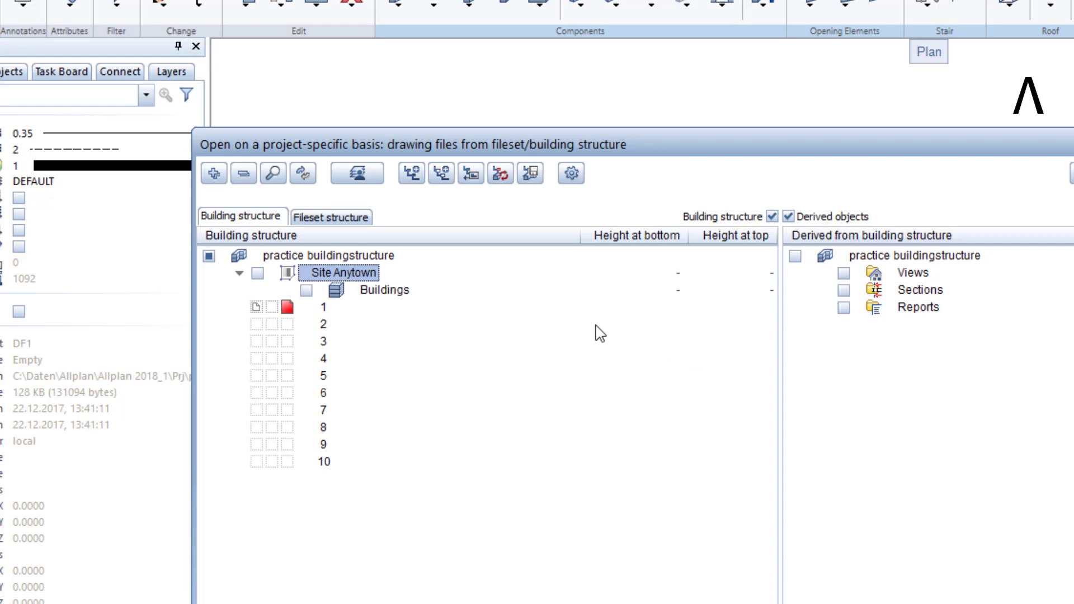
{"action": "right_click", "coordinate": [402, 298]}
{"action": "mouse_move", "coordinate": [470, 352]}
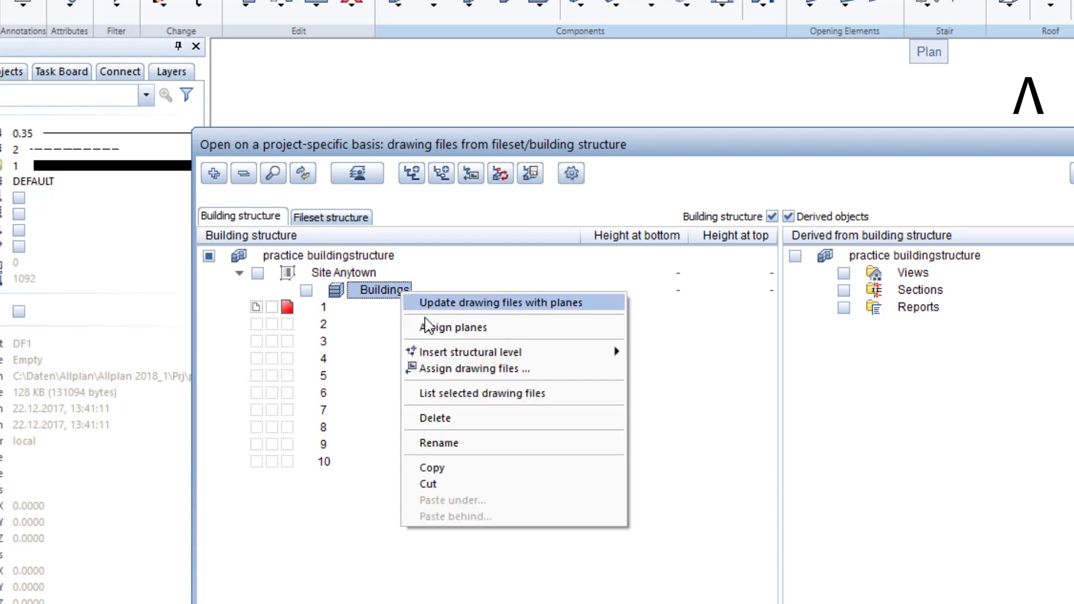
{"action": "left_click", "coordinate": [638, 353]}
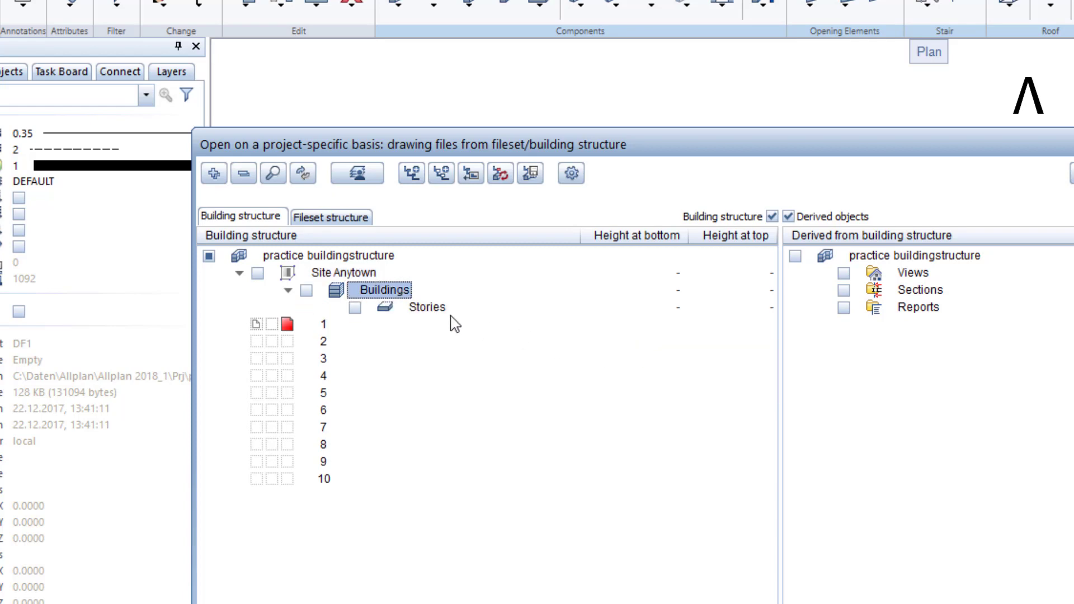
{"action": "right_click", "coordinate": [388, 294]}
{"action": "mouse_move", "coordinate": [454, 349]}
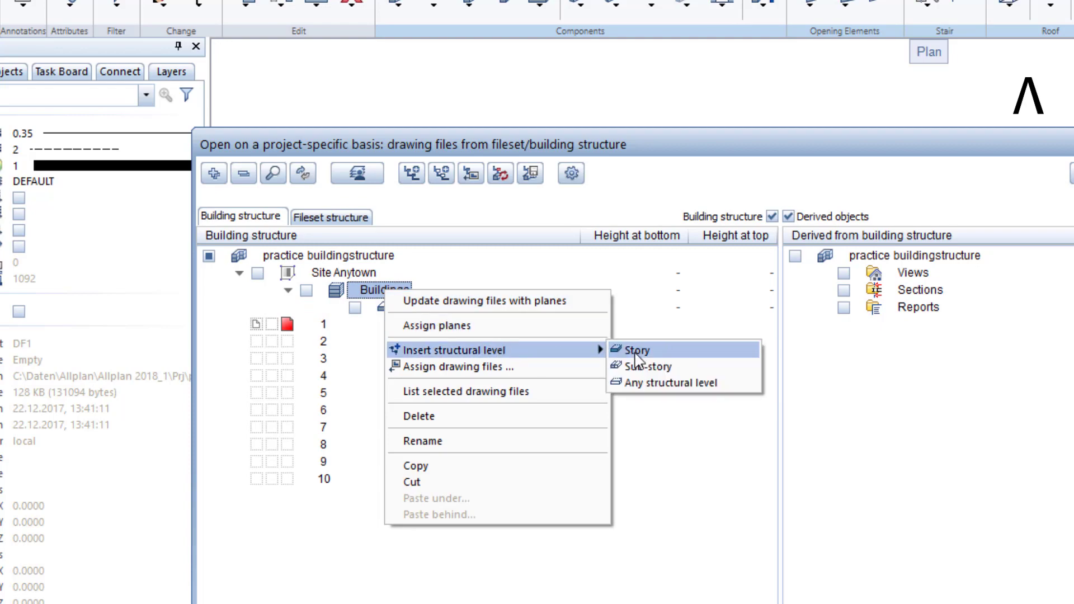
{"action": "left_click", "coordinate": [641, 345]}
{"action": "right_click", "coordinate": [406, 293]}
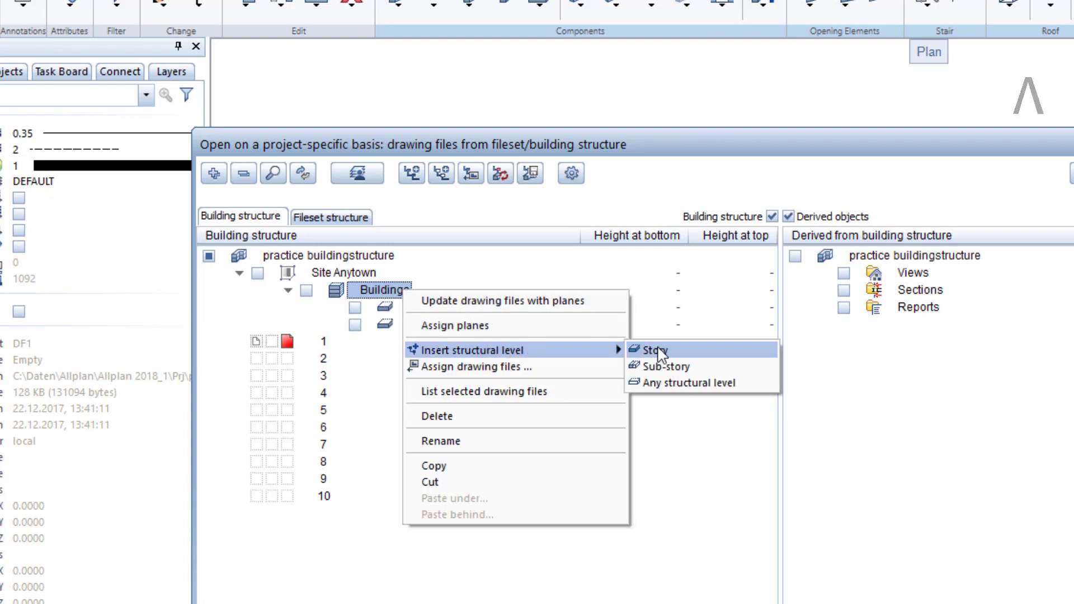
{"action": "left_click", "coordinate": [652, 349]}
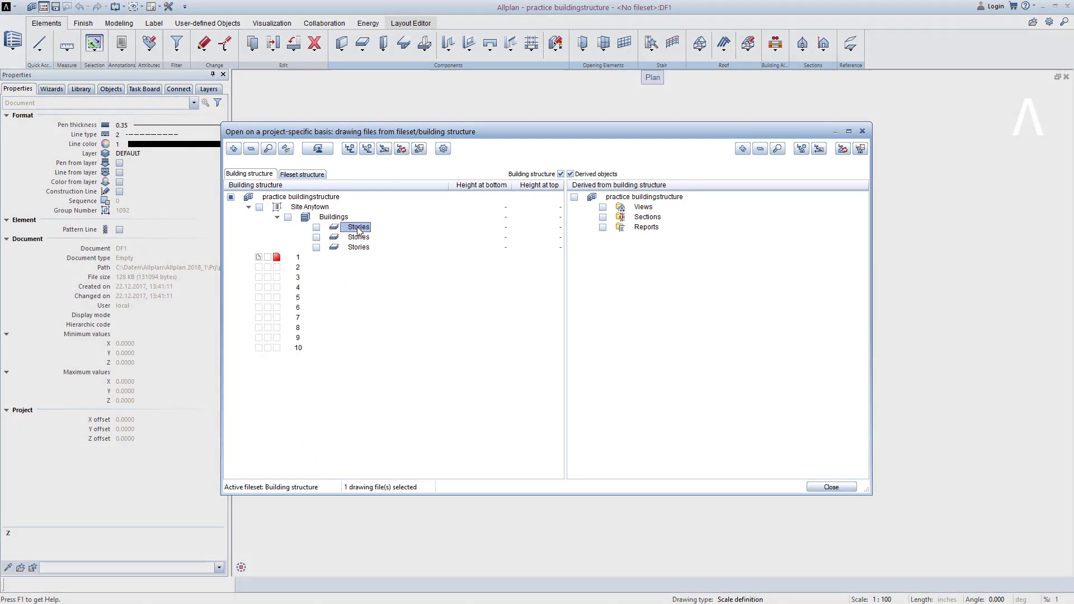
Step: Rename the three stories Basement, Ground Floor and Roof
{"action": "left_click", "coordinate": [358, 229]}
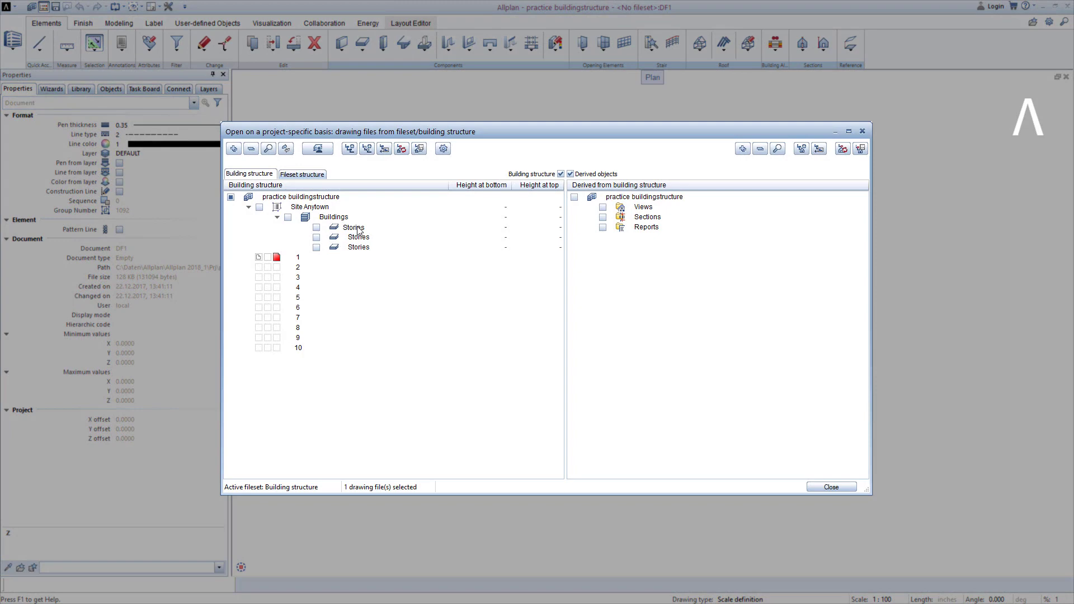
{"action": "type", "text": "Bas"}
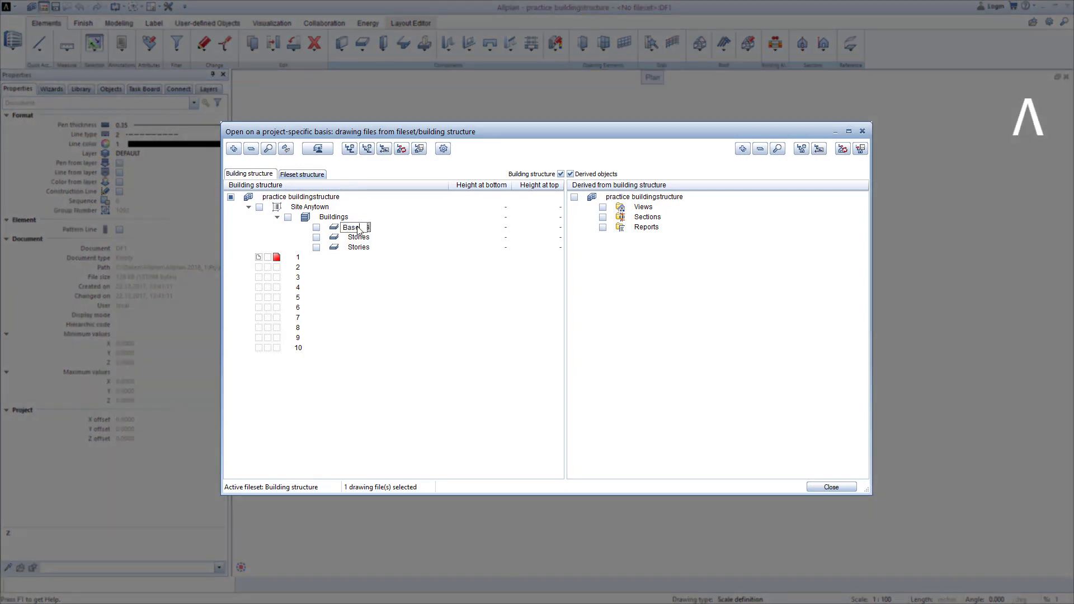
{"action": "type", "text": "ement"}
{"action": "key", "text": "Return"}
{"action": "left_click", "coordinate": [359, 237]}
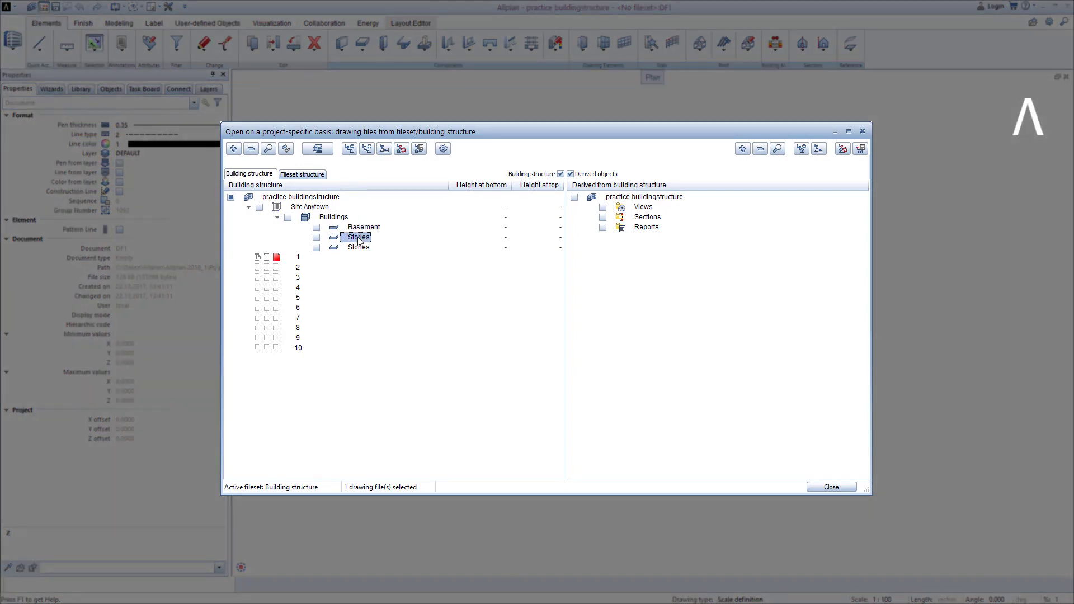
{"action": "type", "text": "G"}
{"action": "type", "text": "round Fl"}
{"action": "type", "text": "oor"}
{"action": "key", "text": "Return"}
{"action": "left_click", "coordinate": [362, 249]}
{"action": "type", "text": "R"}
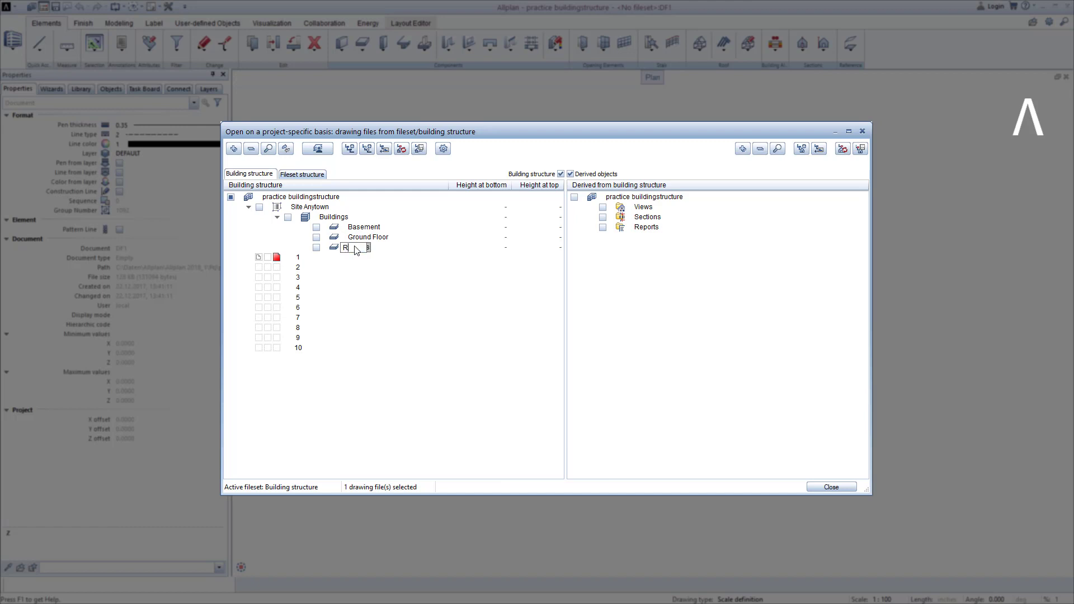
{"action": "type", "text": "oof"}
{"action": "key", "text": "Return"}
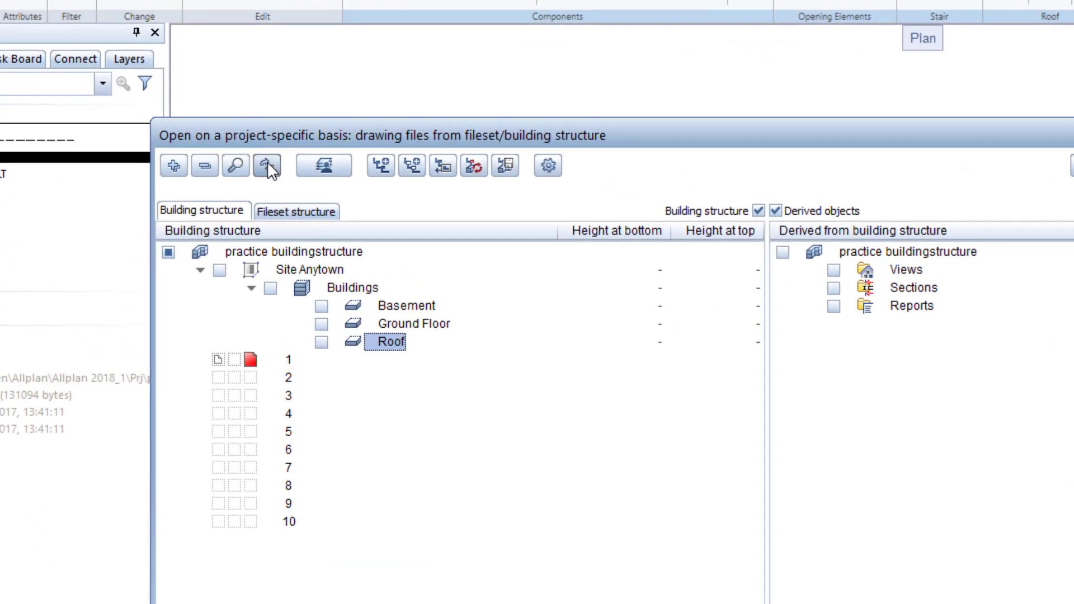
Step: List the assigned drawing files 1 to 10 in the building structure tree
{"action": "left_click", "coordinate": [266, 165]}
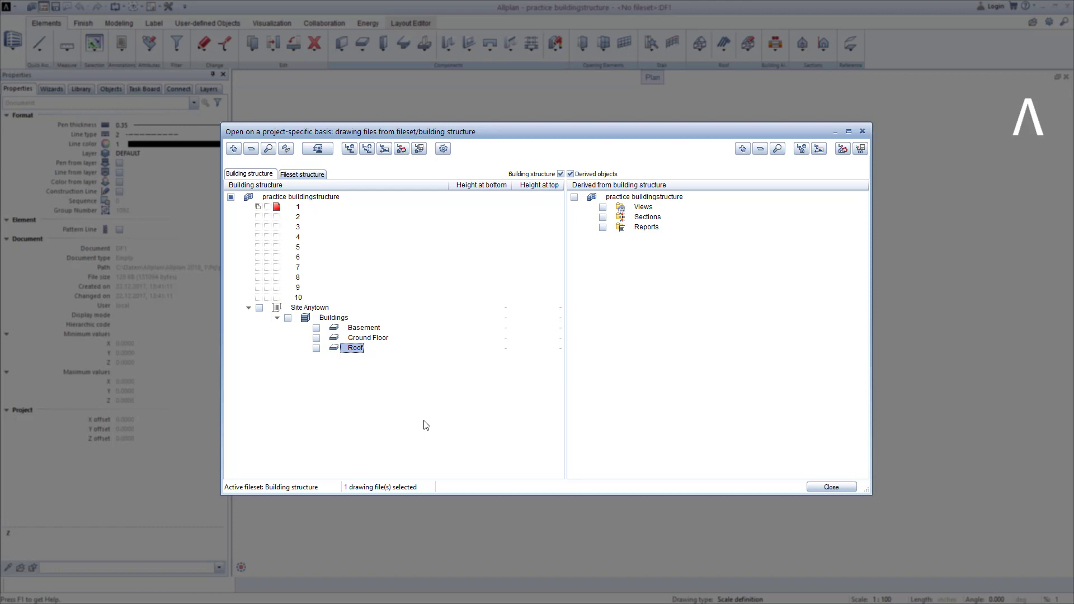
{"action": "right_click", "coordinate": [322, 308]}
{"action": "mouse_move", "coordinate": [361, 342]}
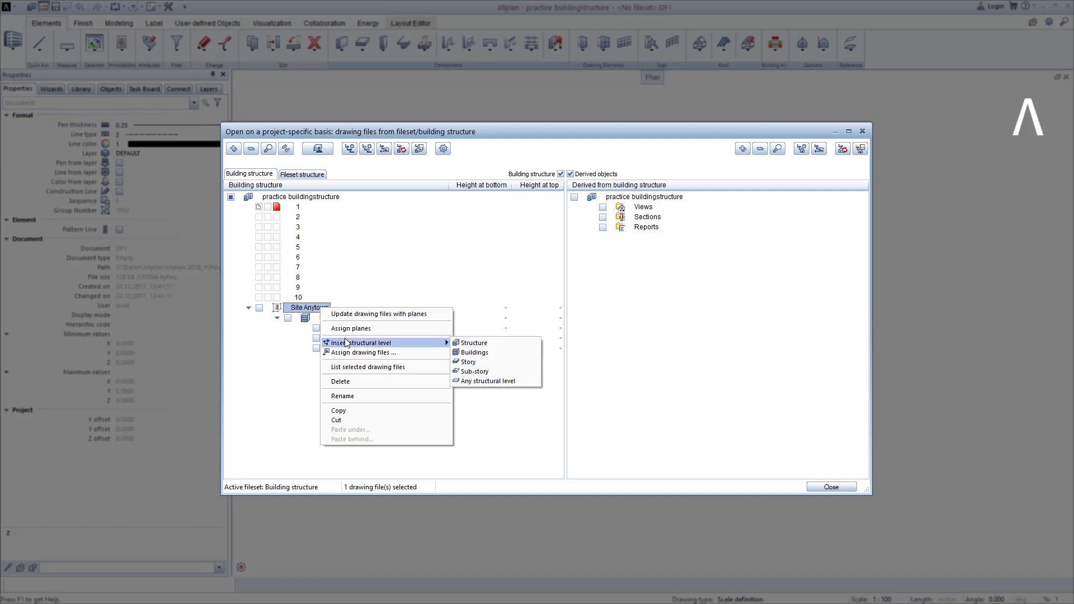
{"action": "right_click", "coordinate": [342, 318]}
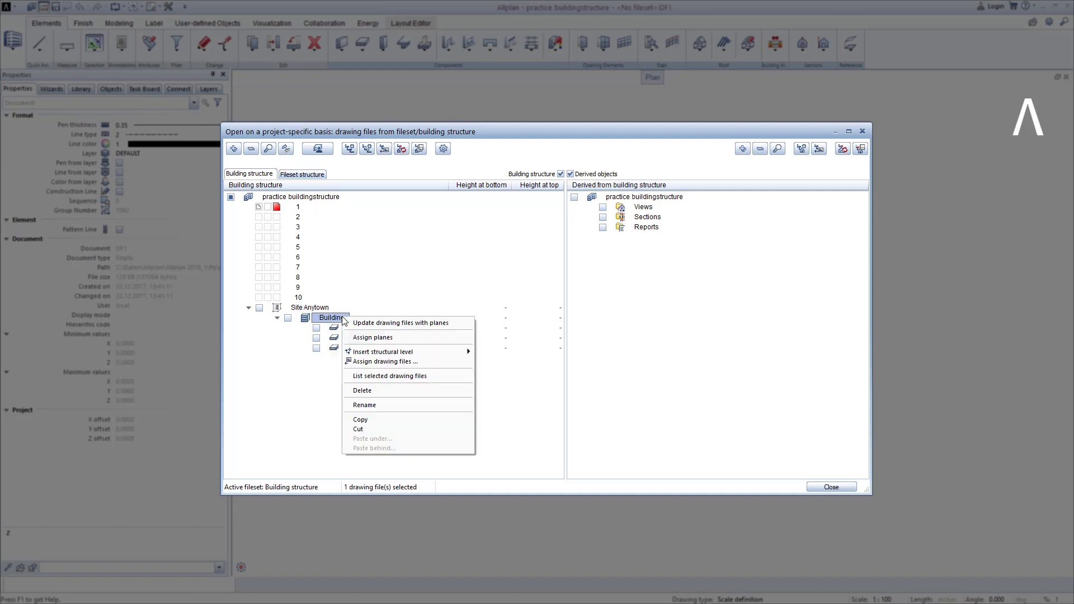
{"action": "left_click", "coordinate": [297, 375]}
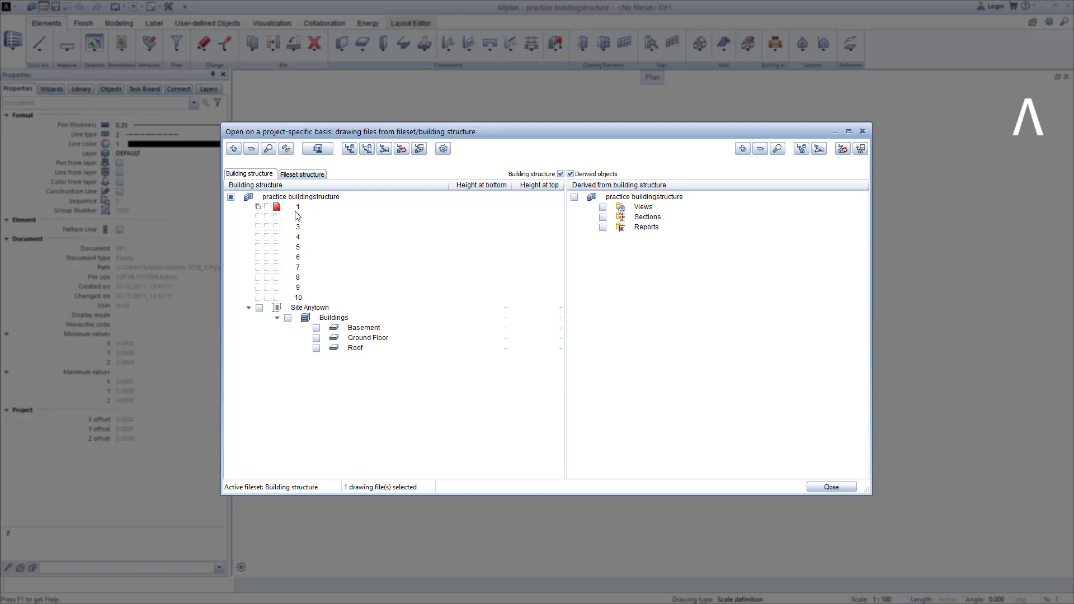
Step: Select drawing files 1 through 10 together
{"action": "left_click", "coordinate": [297, 207]}
{"action": "left_click", "coordinate": [299, 298], "text": "shift"}
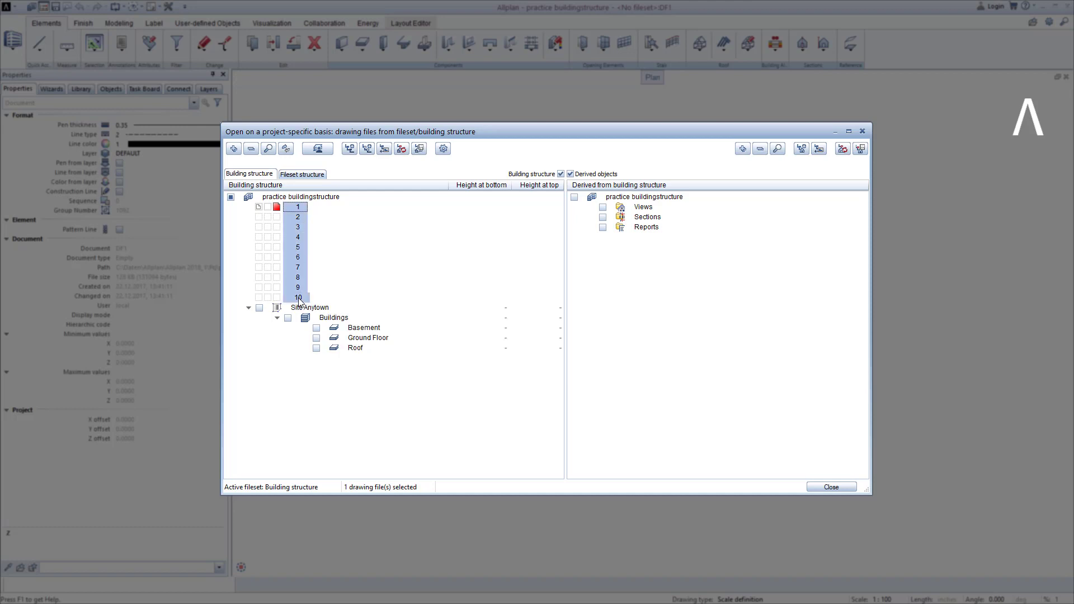
Step: Clear the drawing file assignment for files 1 to 10 and confirm their removal
{"action": "right_click", "coordinate": [305, 256]}
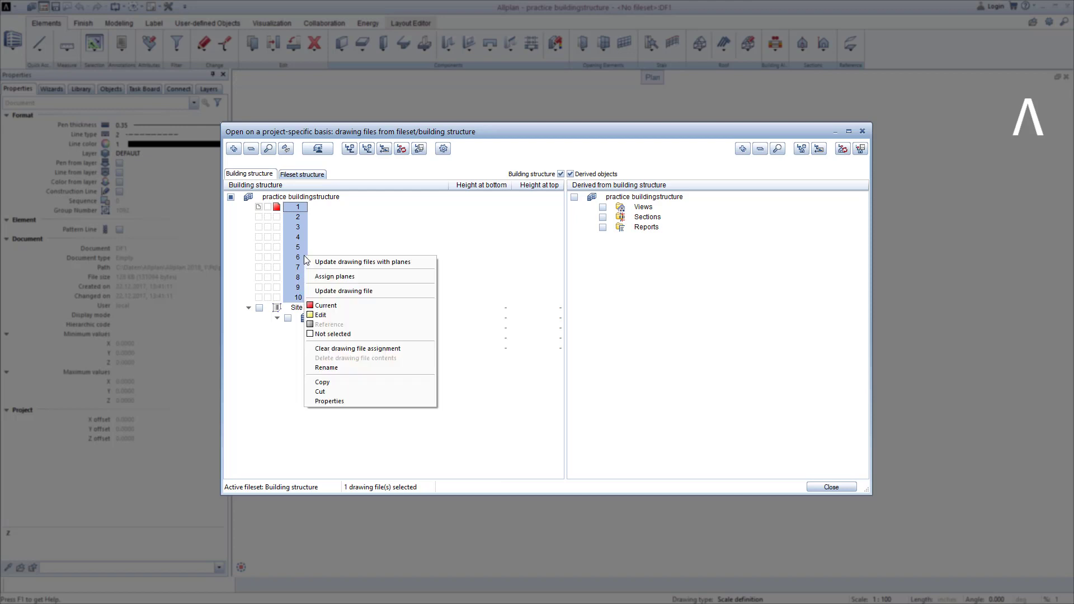
{"action": "left_click", "coordinate": [415, 349]}
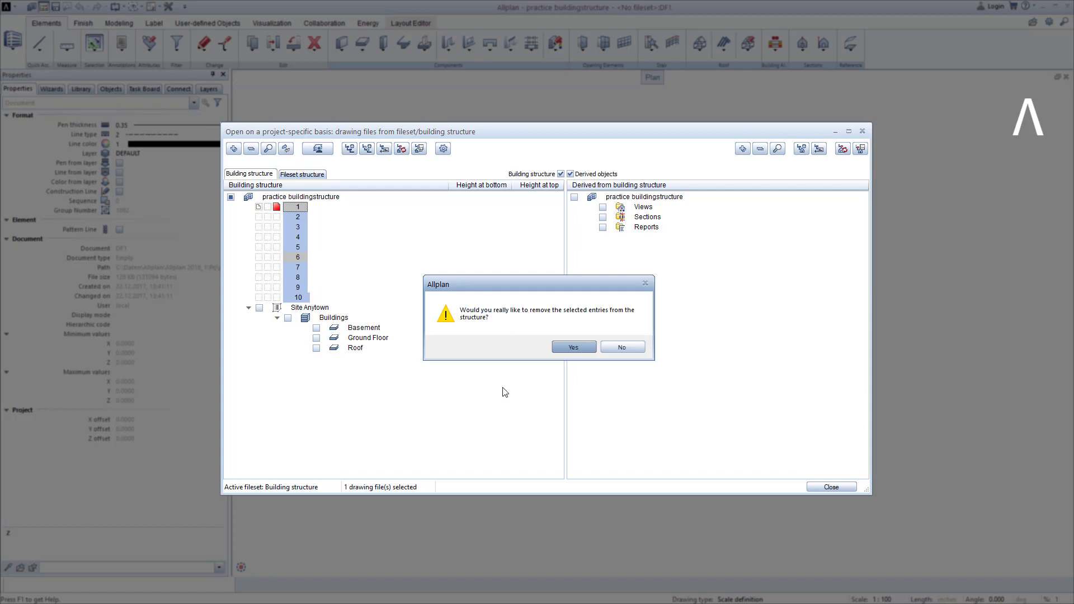
{"action": "left_click", "coordinate": [573, 346]}
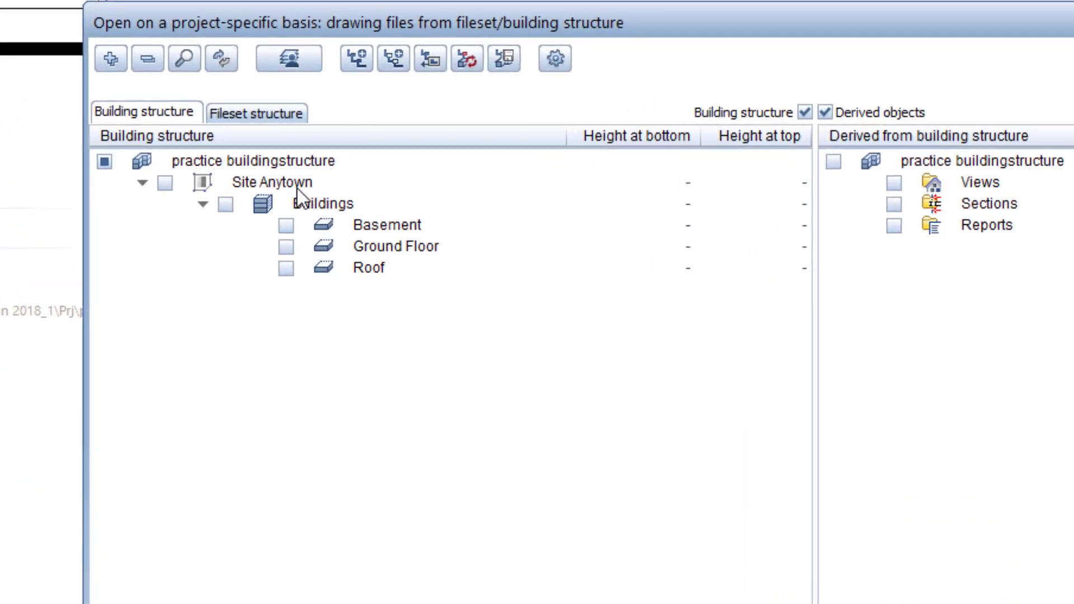
Step: Insert a story level under Site Anytown and name it 'Cross Story'
{"action": "right_click", "coordinate": [298, 188]}
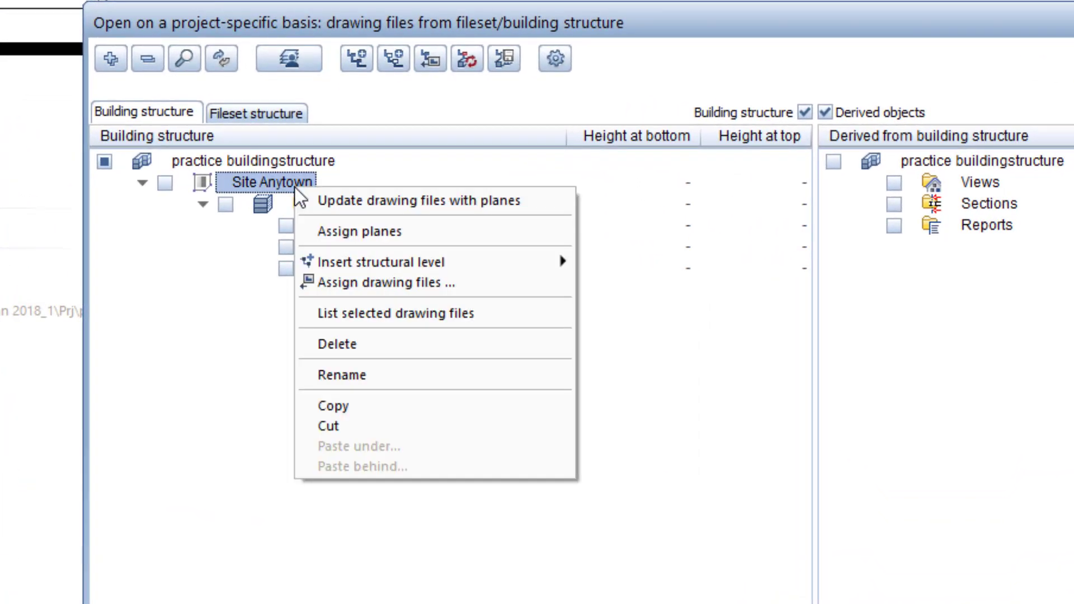
{"action": "mouse_move", "coordinate": [381, 262]}
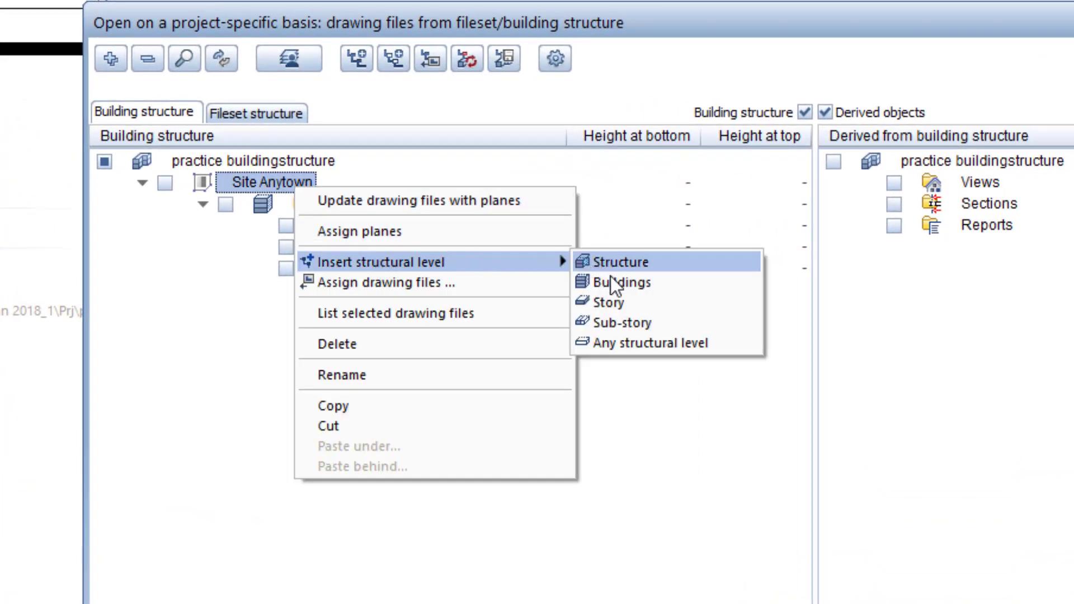
{"action": "left_click", "coordinate": [678, 303]}
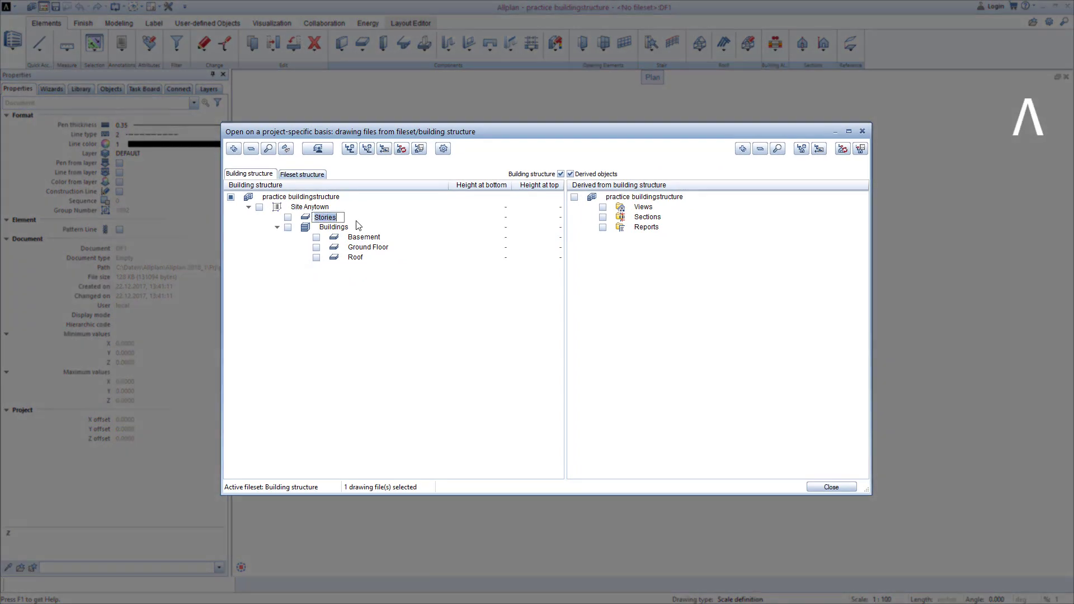
{"action": "type", "text": "Stories"}
{"action": "key", "text": "Return"}
{"action": "type", "text": "Cross Story"}
{"action": "key", "text": "Return"}
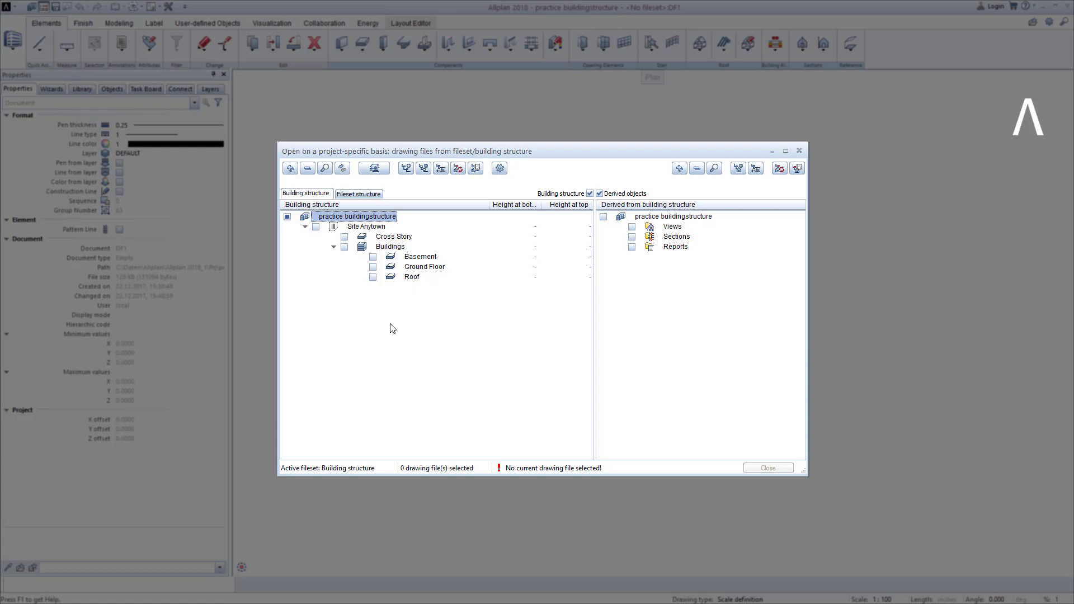
Step: Start assigning drawing files to Basement and list the available drawing files
{"action": "right_click", "coordinate": [428, 260]}
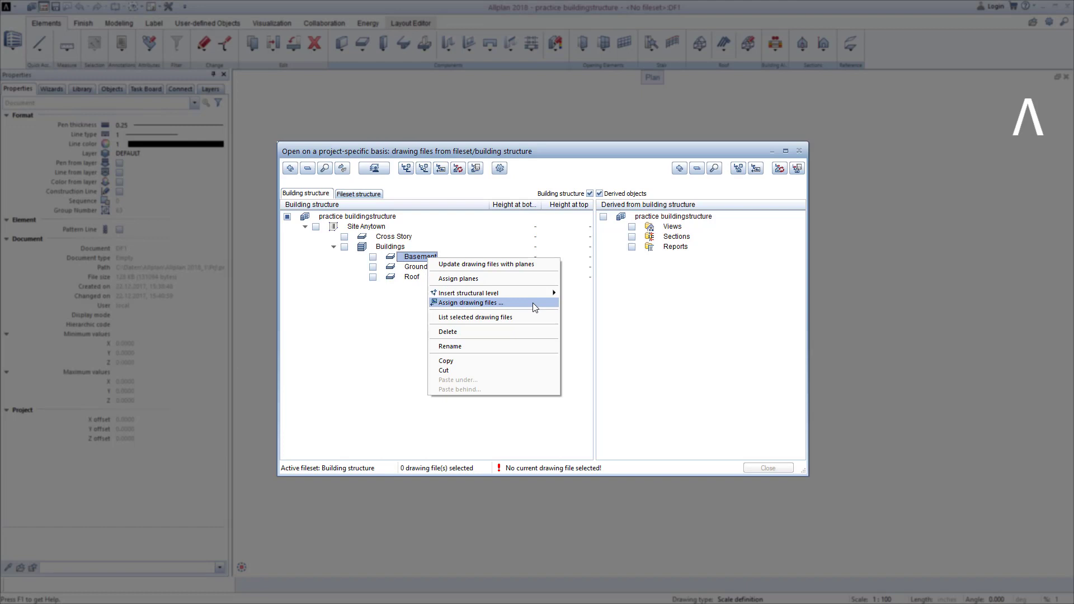
{"action": "left_click", "coordinate": [533, 303]}
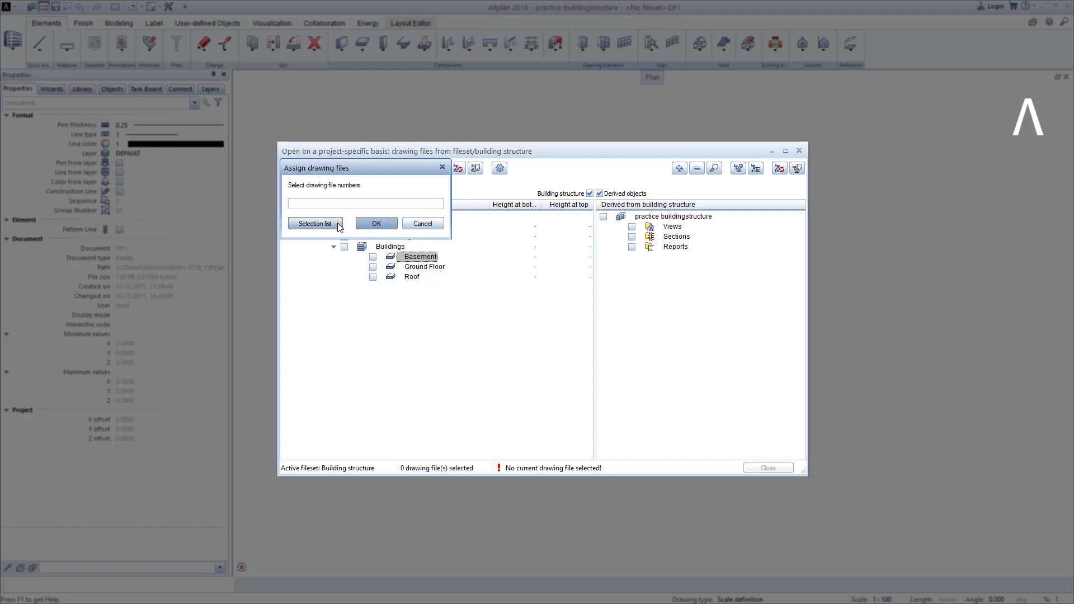
{"action": "left_click", "coordinate": [315, 223]}
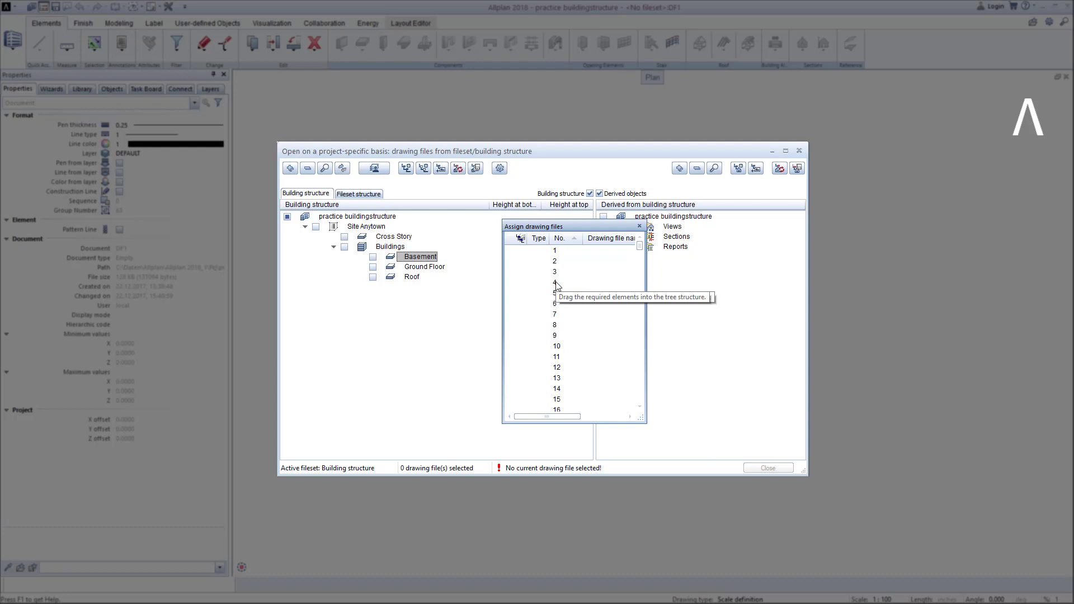
{"action": "left_click", "coordinate": [555, 284]}
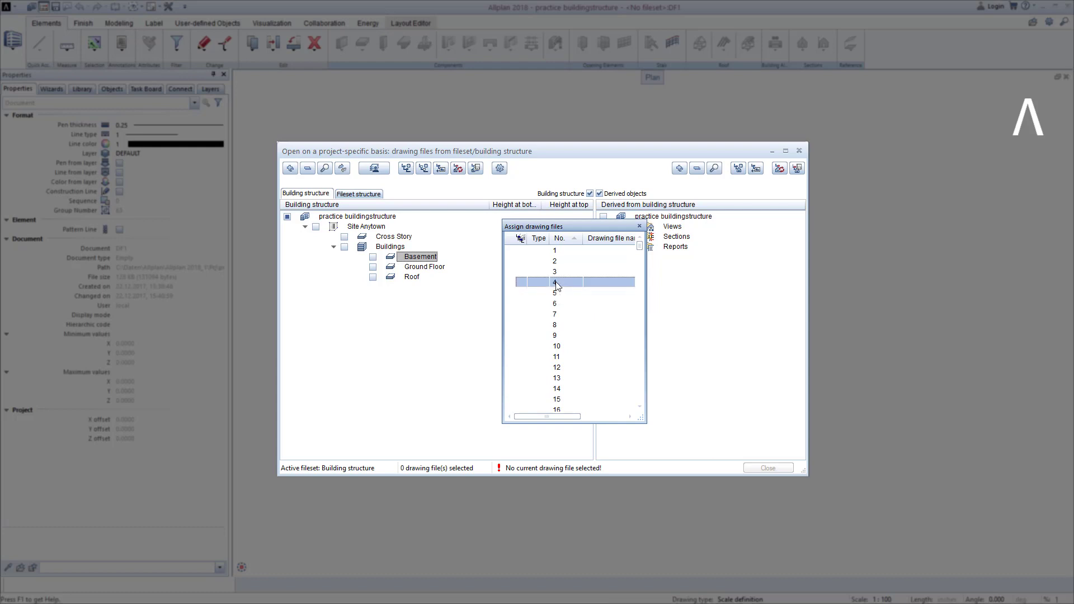
{"action": "type", "text": "100"}
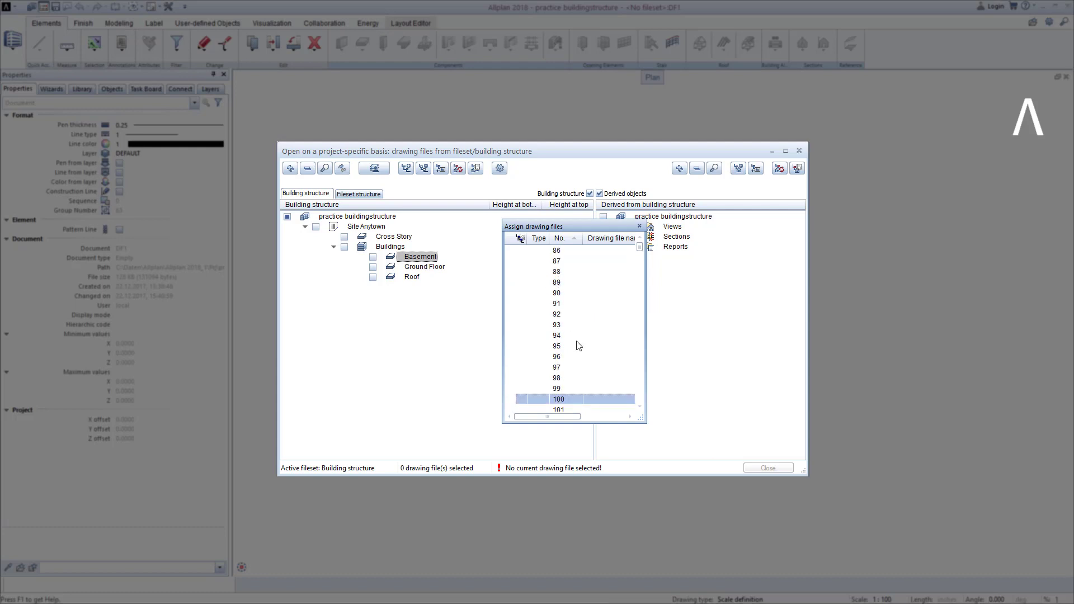
{"action": "scroll", "coordinate": [577, 345], "scroll_direction": "down", "scroll_amount": 1}
Step: Drag files 100/101 onto Basement, 200/201 onto Ground Floor and 300/301 onto Roof
{"action": "left_click", "coordinate": [561, 378], "text": "shift"}
{"action": "mouse_move", "coordinate": [560, 377]}
{"action": "left_mouse_down"}
{"action": "mouse_move", "coordinate": [534, 344]}
{"action": "mouse_move", "coordinate": [420, 263]}
{"action": "left_mouse_up"}
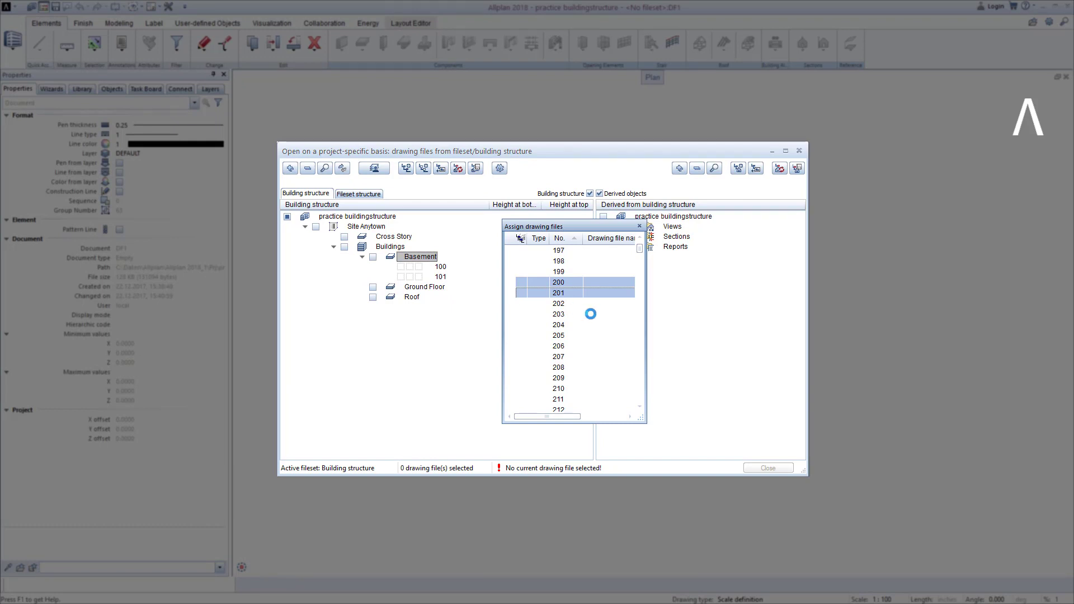
{"action": "scroll", "coordinate": [591, 314], "scroll_direction": "down", "scroll_amount": 6}
{"action": "scroll", "coordinate": [592, 316], "scroll_direction": "down", "scroll_amount": 6}
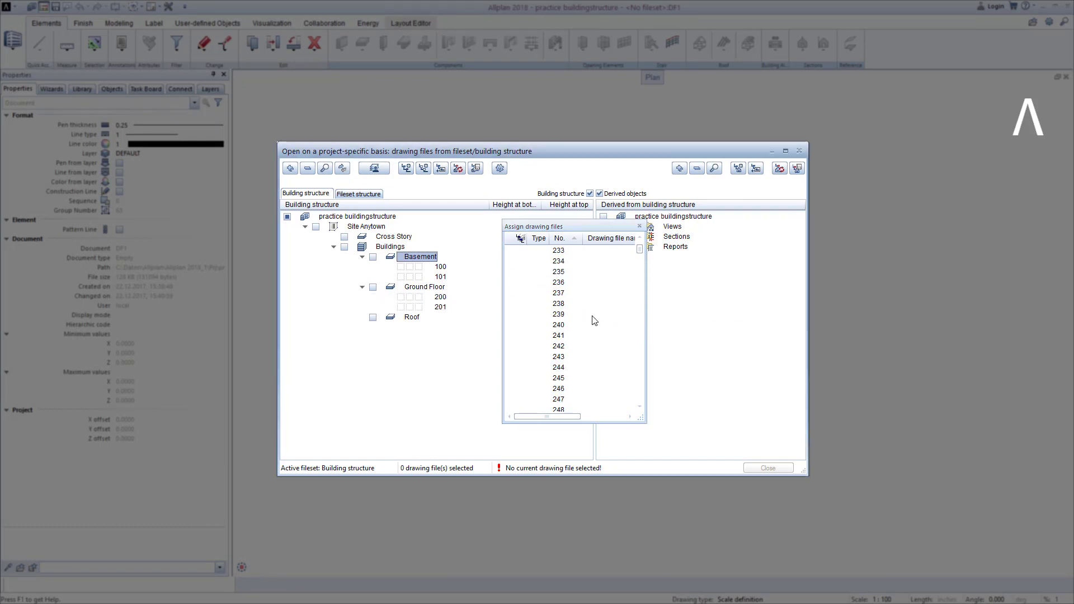
{"action": "scroll", "coordinate": [592, 318], "scroll_direction": "down", "scroll_amount": 7}
{"action": "scroll", "coordinate": [593, 321], "scroll_direction": "down", "scroll_amount": 8}
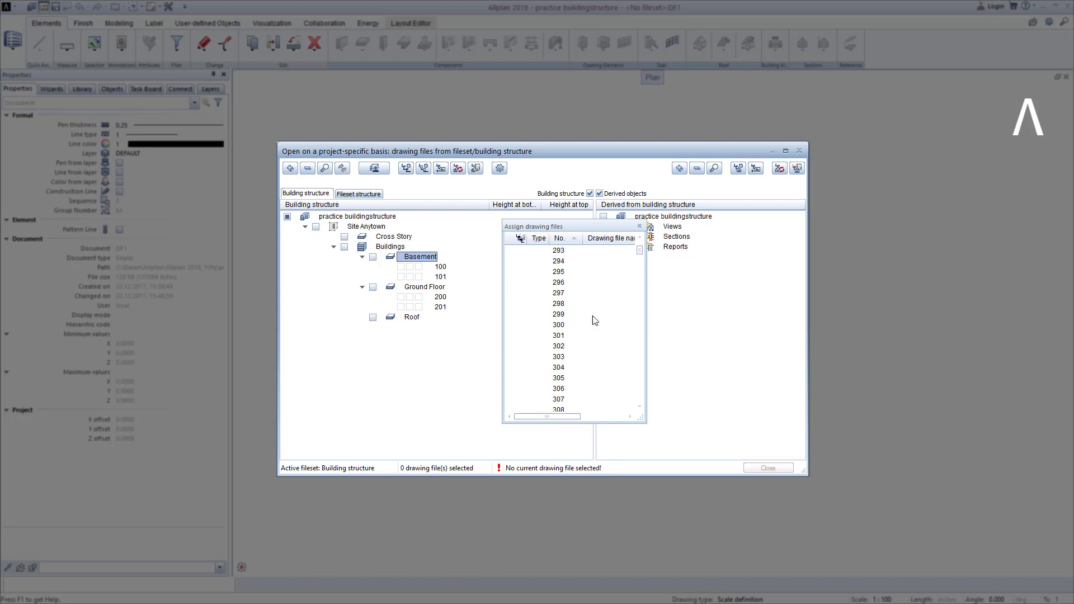
{"action": "scroll", "coordinate": [564, 324], "scroll_direction": "down", "scroll_amount": 5}
{"action": "mouse_move", "coordinate": [563, 324]}
{"action": "left_mouse_down"}
{"action": "mouse_move", "coordinate": [563, 336]}
{"action": "mouse_move", "coordinate": [411, 319]}
{"action": "left_mouse_up"}
Step: Close the assignment panel and name files 100 Basement, 200 Ground Floor, 300 Roof
{"action": "left_click", "coordinate": [639, 226]}
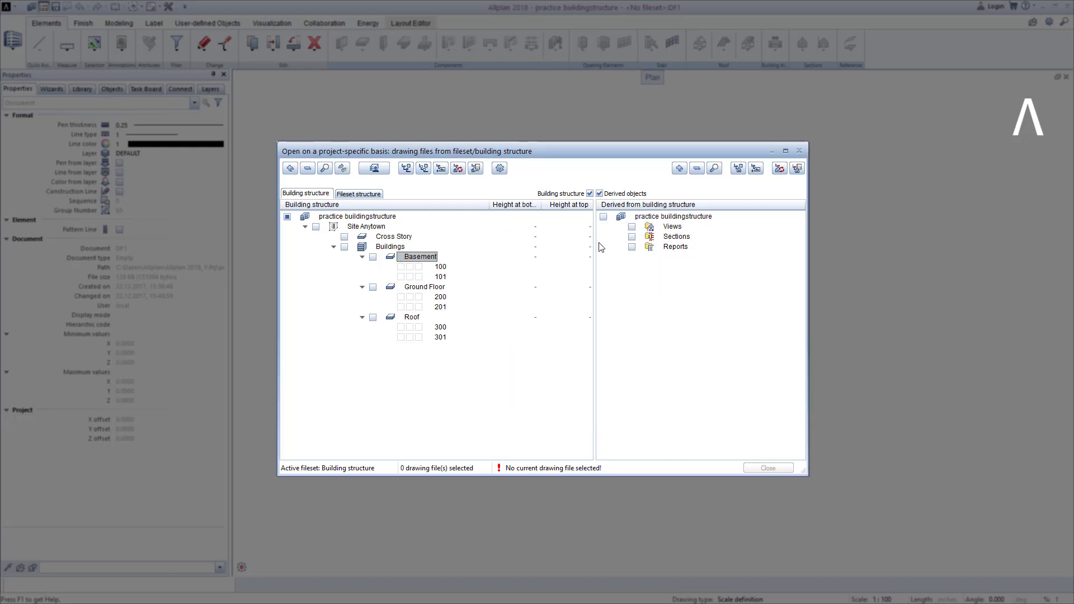
{"action": "double_click", "coordinate": [442, 267]}
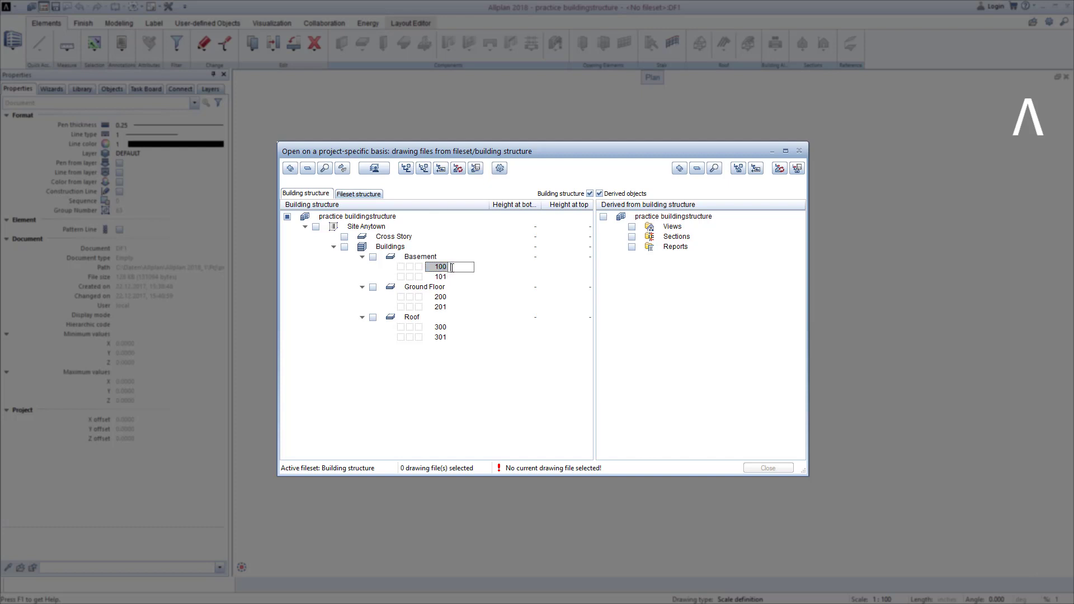
{"action": "type", "text": "Basement"}
{"action": "left_click", "coordinate": [454, 299]}
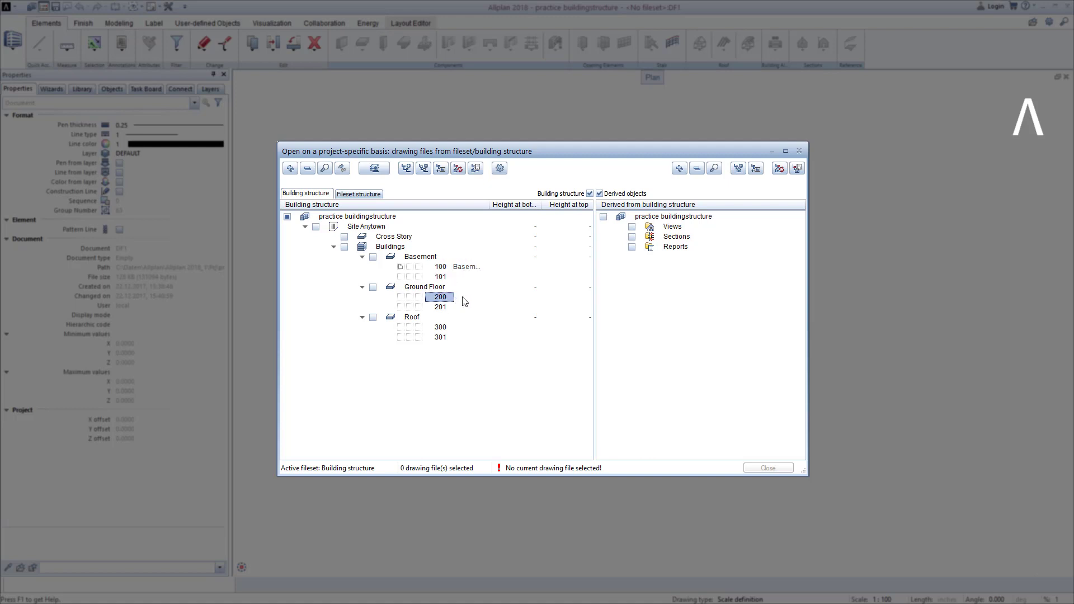
{"action": "type", "text": "Grou"}
{"action": "type", "text": "nd"}
{"action": "type", "text": " F"}
{"action": "type", "text": "loor"}
{"action": "left_click", "coordinate": [457, 328]}
{"action": "type", "text": "Ro"}
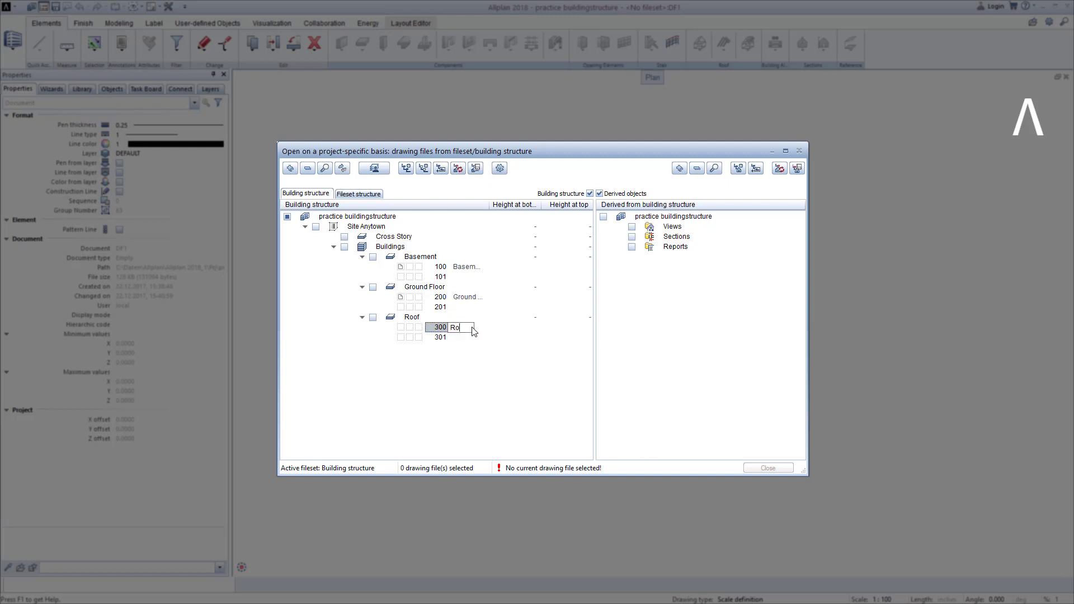
{"action": "type", "text": "of"}
{"action": "key", "text": "Return"}
Step: Step through files 101, 201, 301 and settle on 200 Ground Floor as the current drawing
{"action": "left_click", "coordinate": [424, 376]}
{"action": "left_click", "coordinate": [441, 307]}
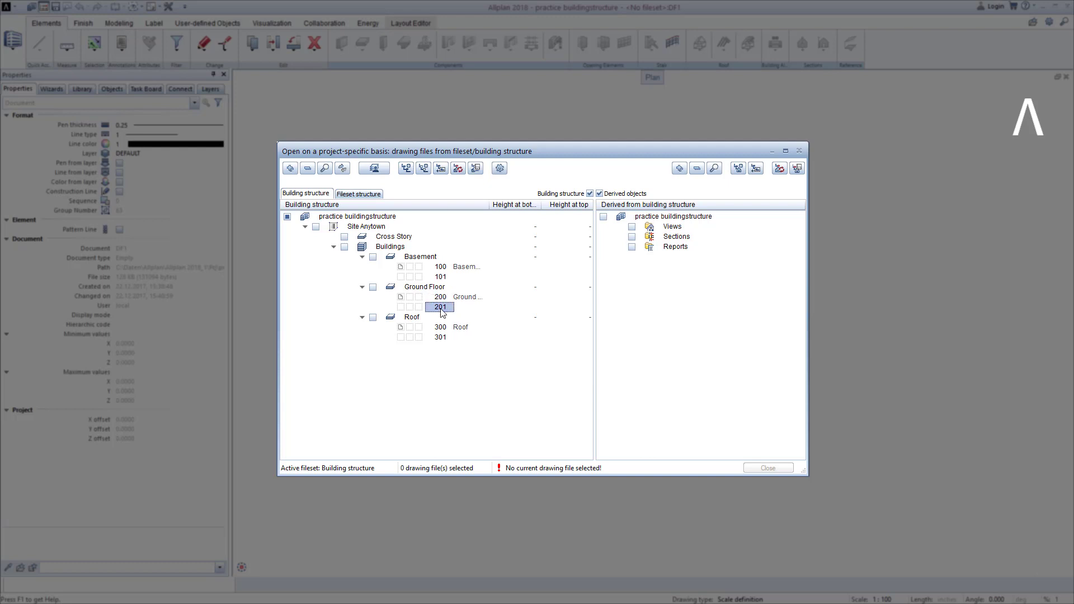
{"action": "left_click", "coordinate": [441, 328]}
{"action": "left_click", "coordinate": [441, 266]}
{"action": "left_click", "coordinate": [441, 297]}
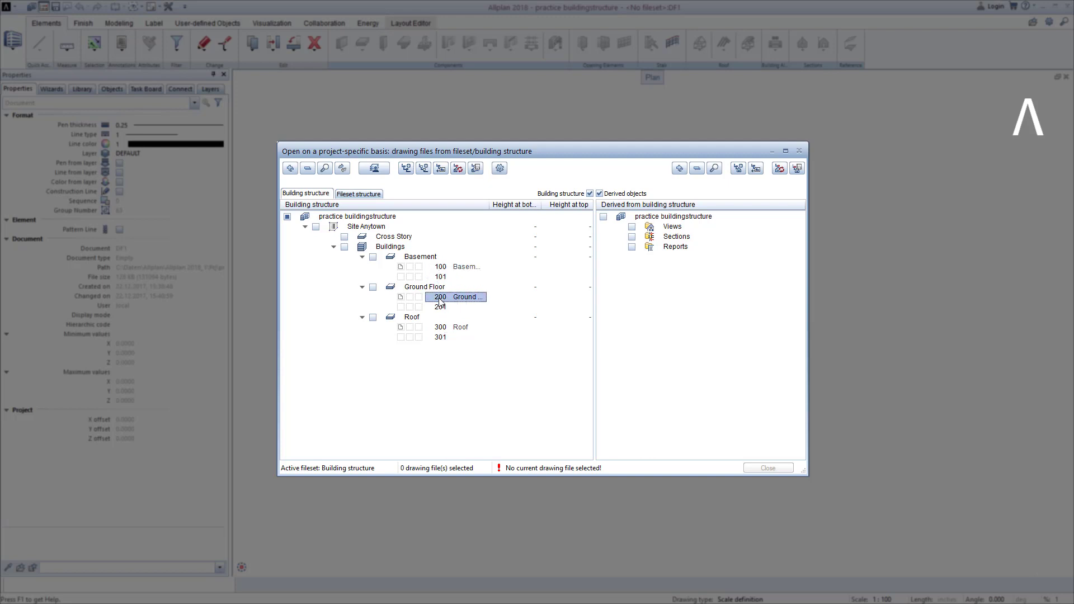
{"action": "left_click", "coordinate": [441, 307]}
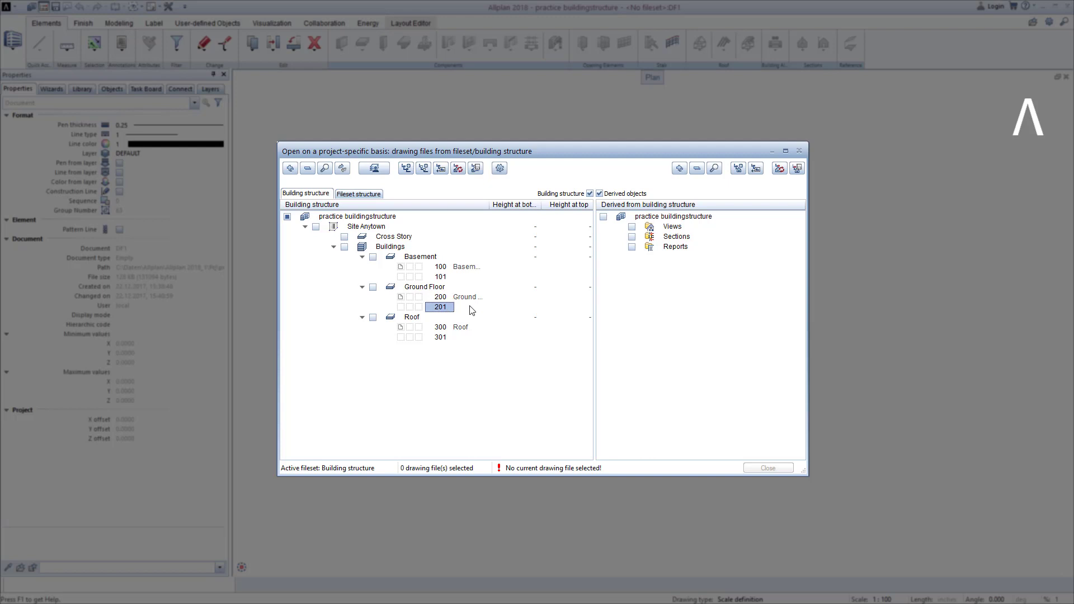
{"action": "left_click", "coordinate": [464, 297]}
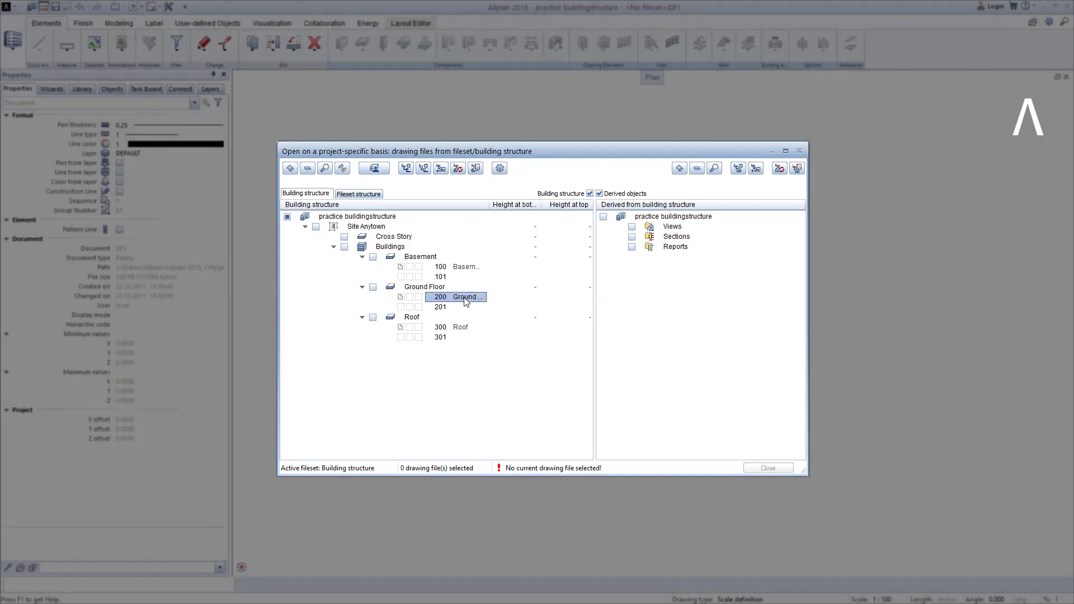